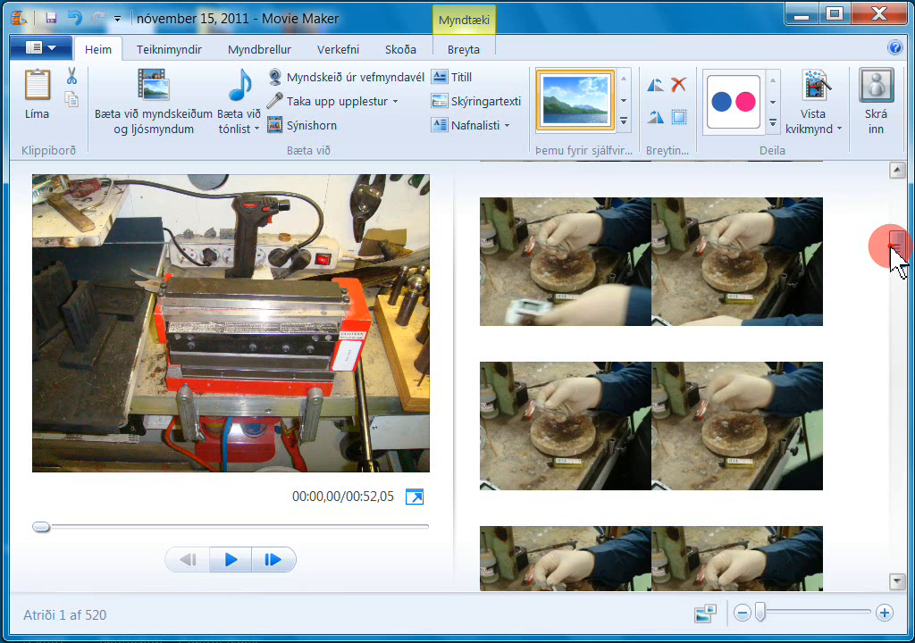
Step: Select all photos in the storyboard and set their duration to 0,10 seconds
left_click_drag(891, 248, 893, 164)
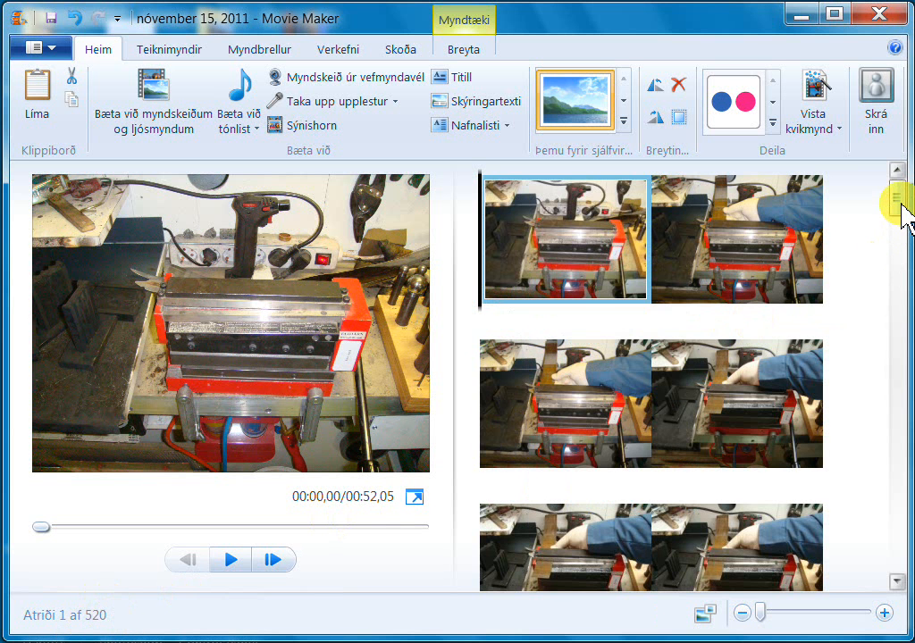
left_click_drag(897, 201, 907, 165)
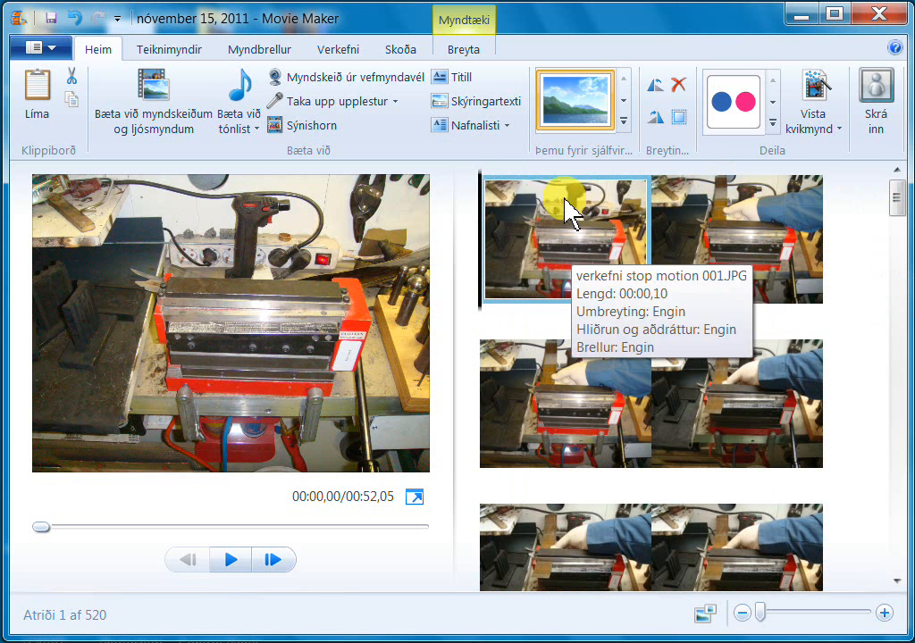
left_click(527, 251)
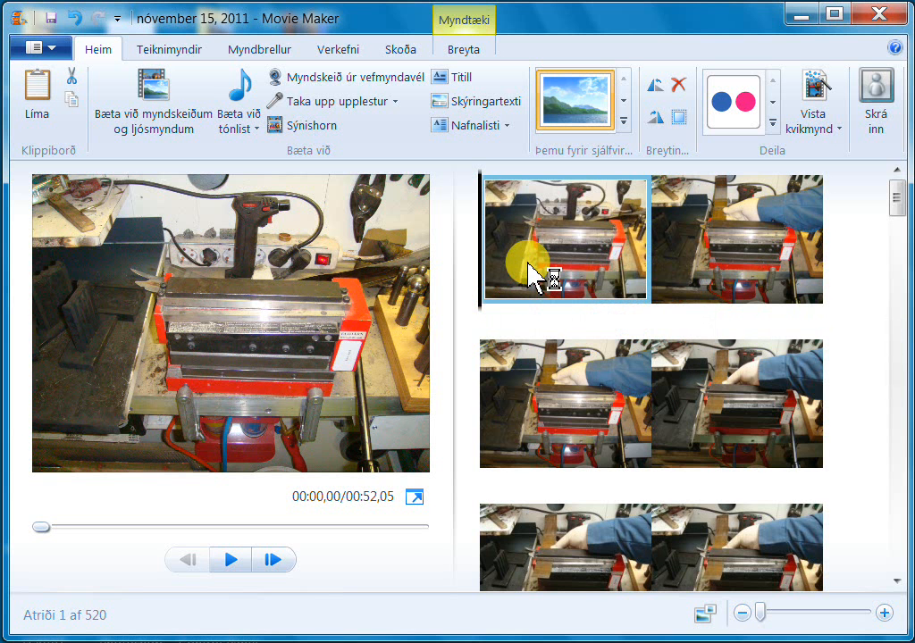
right_click(528, 272)
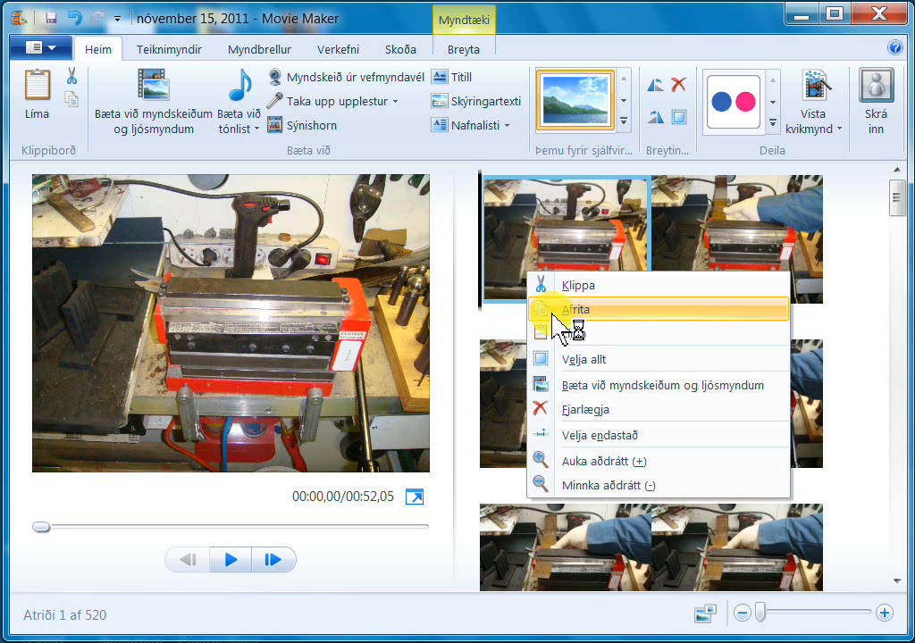
left_click(572, 361)
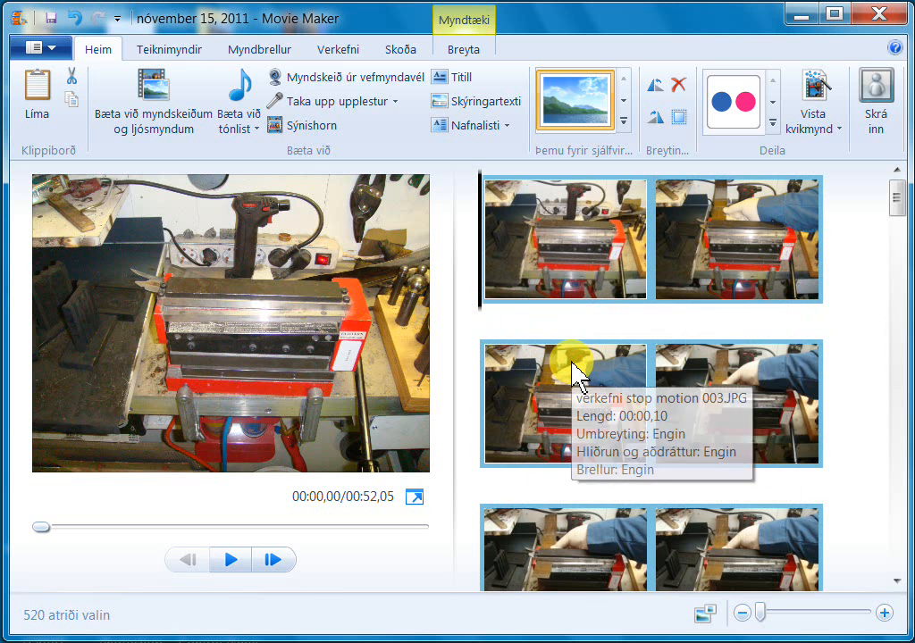
left_click(461, 51)
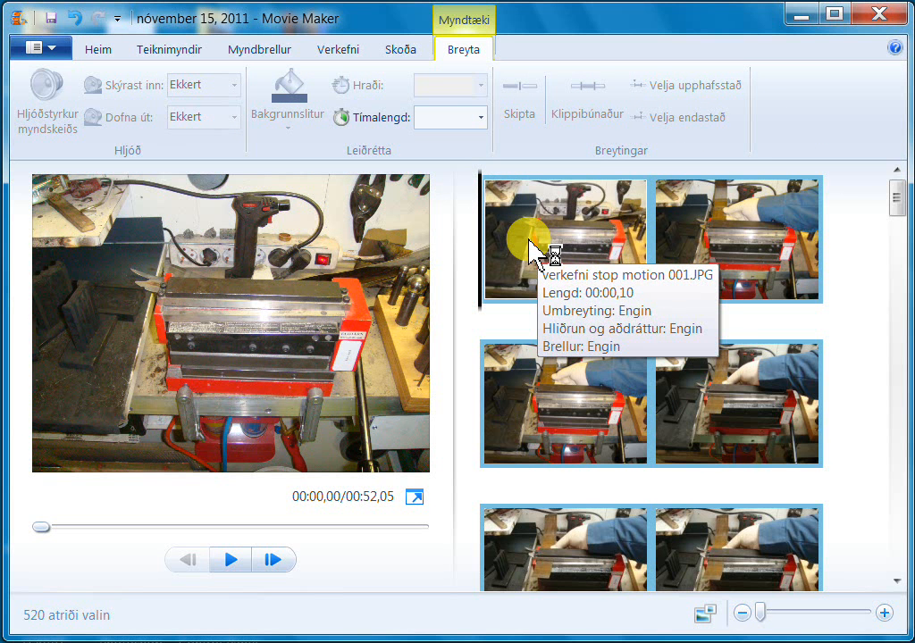
left_click(431, 119)
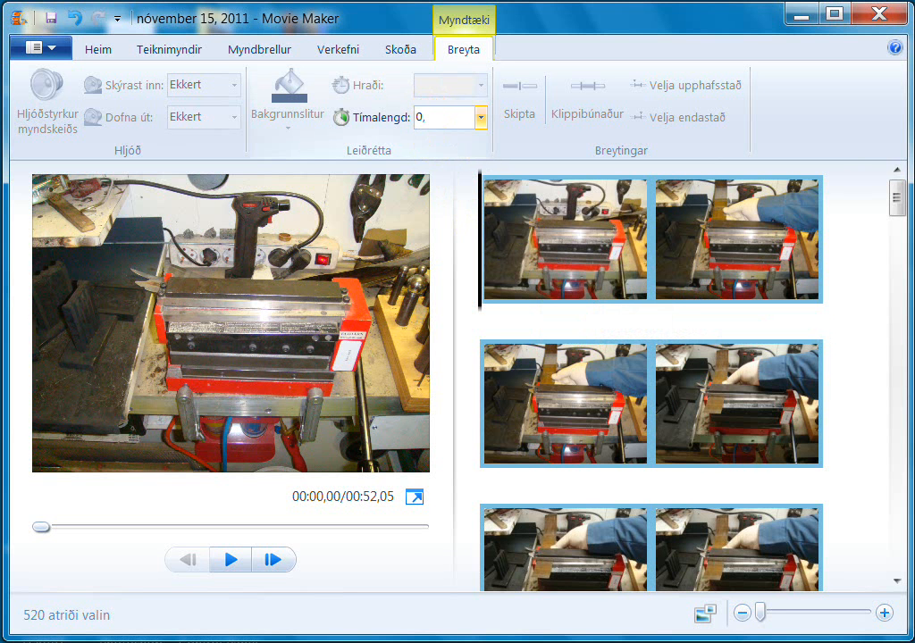
left_click(433, 144)
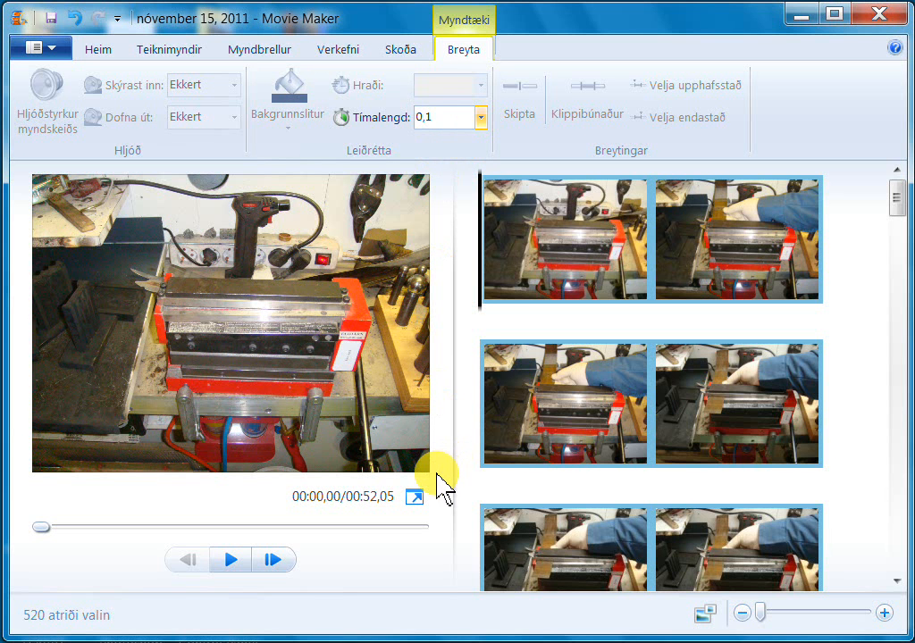
left_click(456, 554)
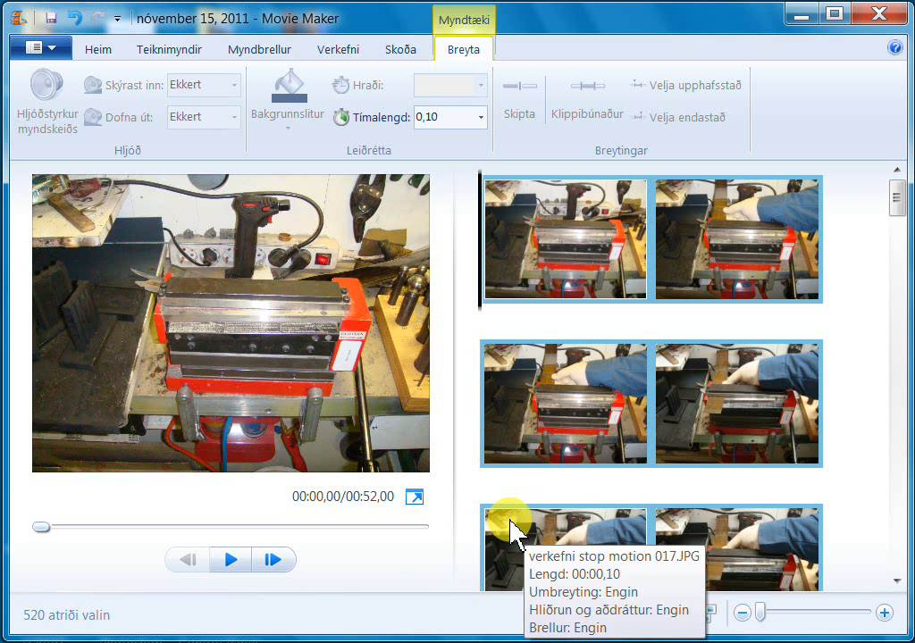
Step: Clear the selection of all photos and return the playhead to the first photo
left_click(752, 411)
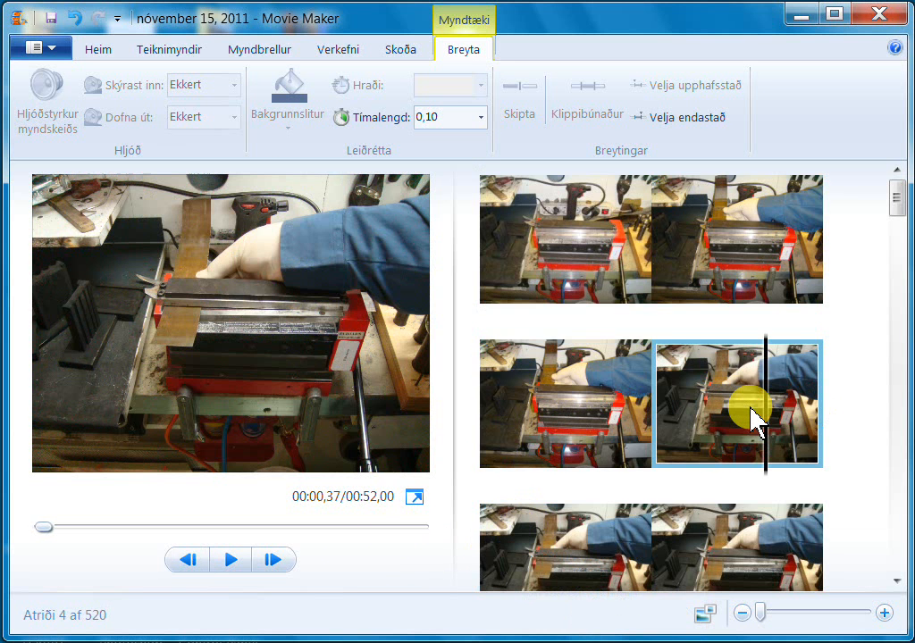
left_click(507, 419)
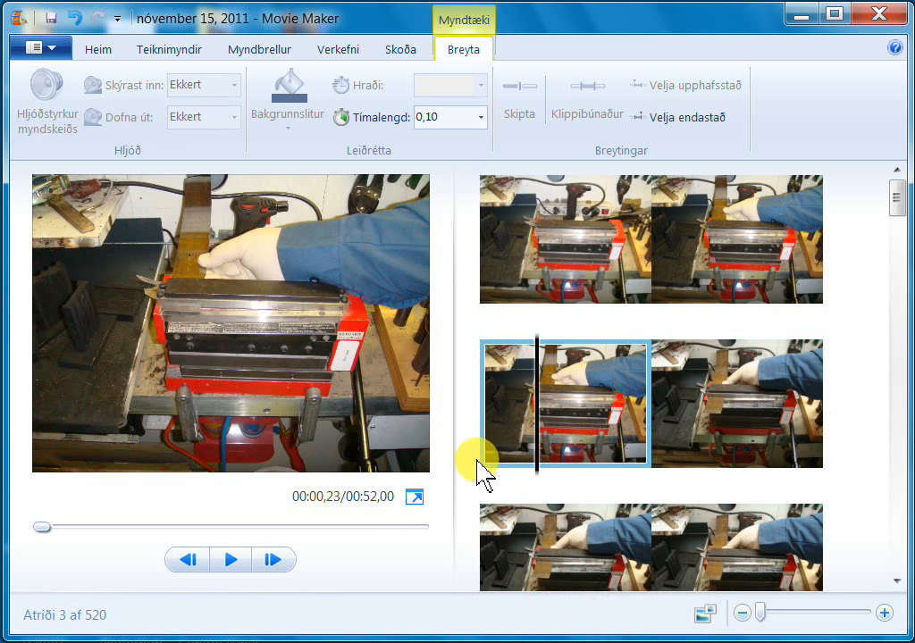
left_click(537, 232)
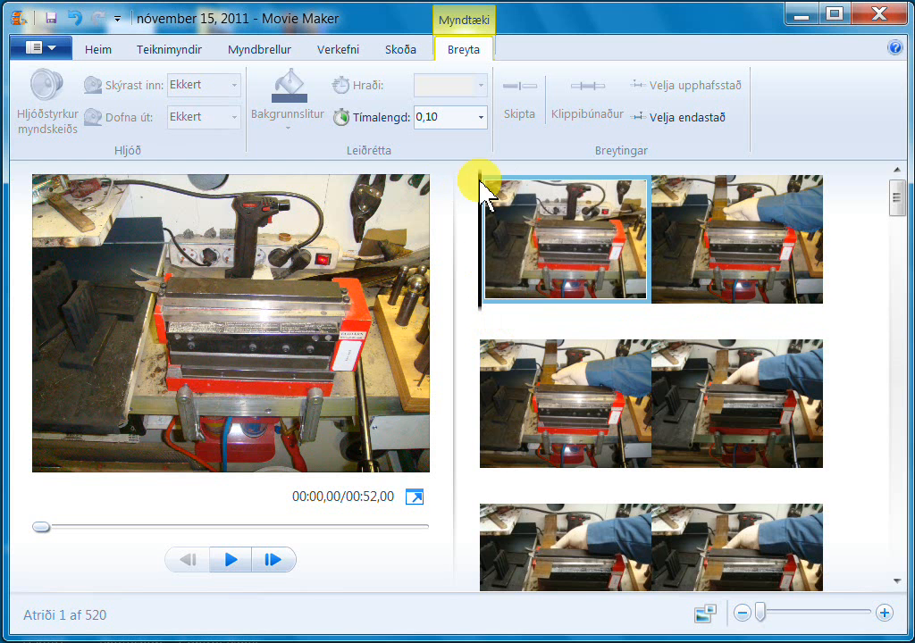
Step: Try the widescreen (16:9) aspect ratio for the project and switch back to standard (4:3)
left_click(336, 56)
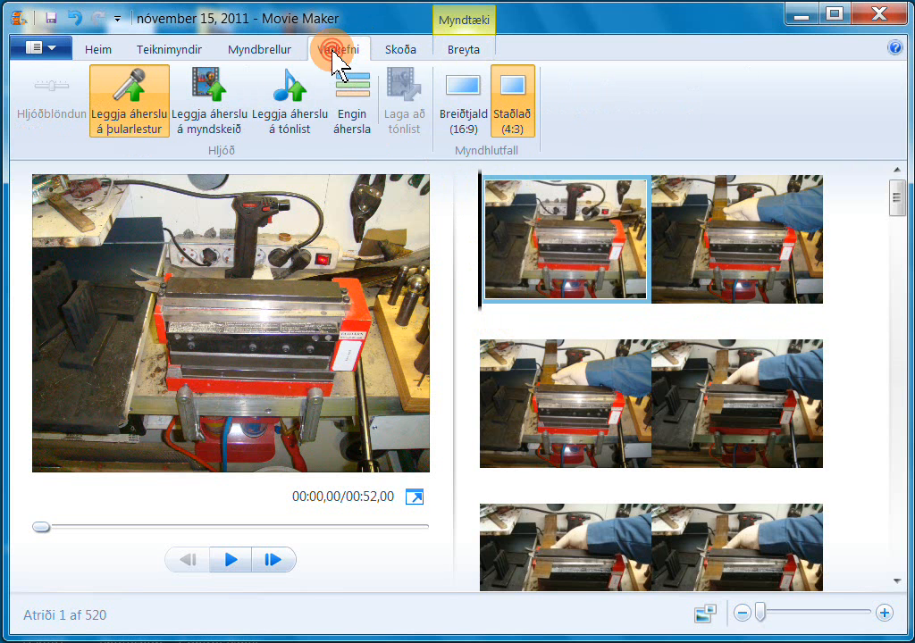
left_click(461, 106)
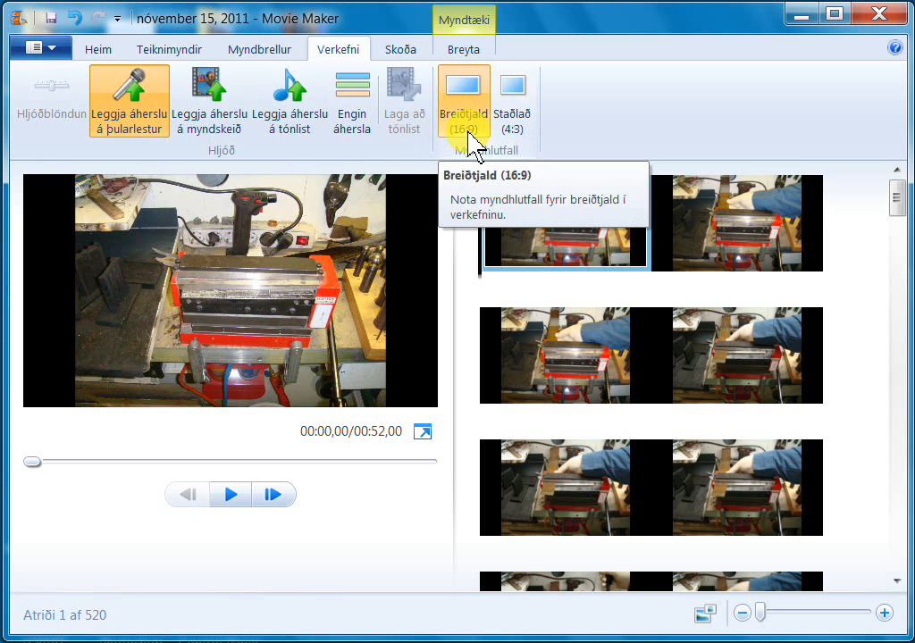
left_click(514, 92)
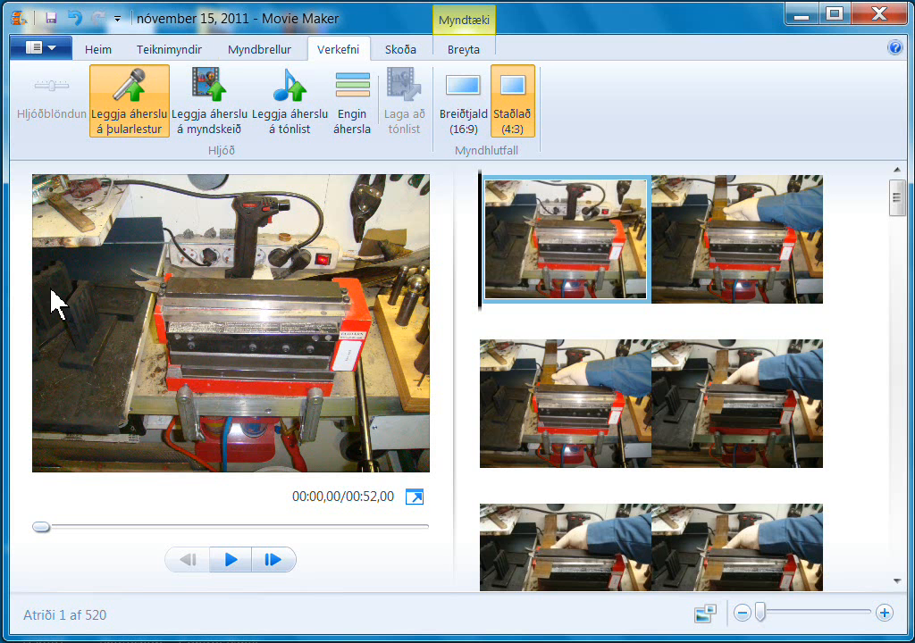
left_click(456, 97)
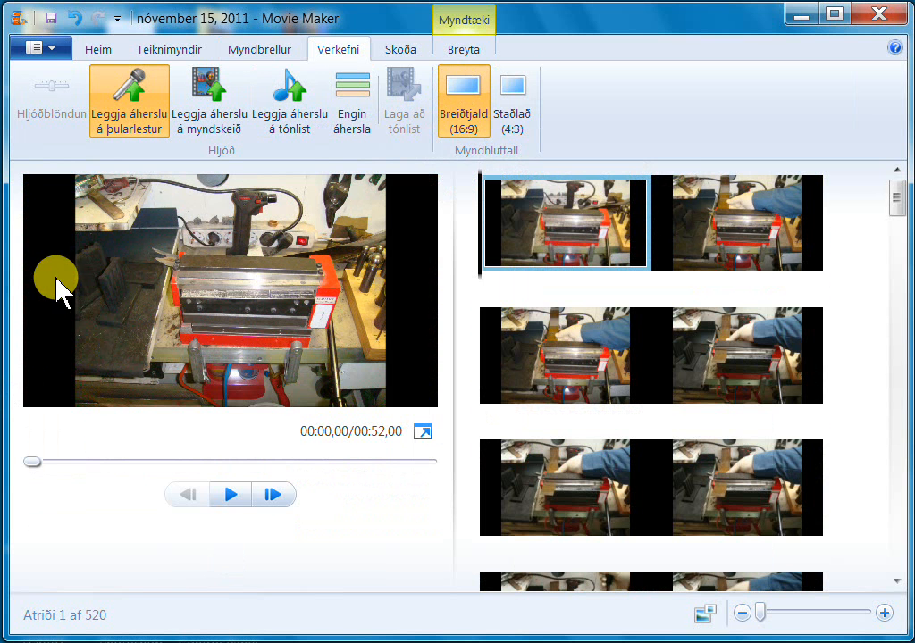
left_click(516, 103)
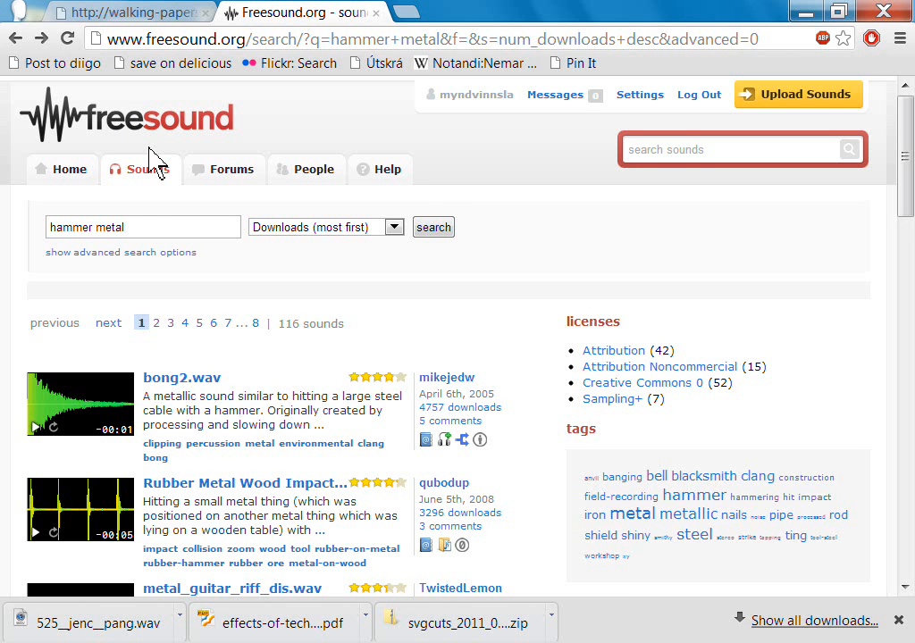
Step: In the Freesound search results for hammer metal, play the preview of pang.wav
scroll(256, 380, "down", 2)
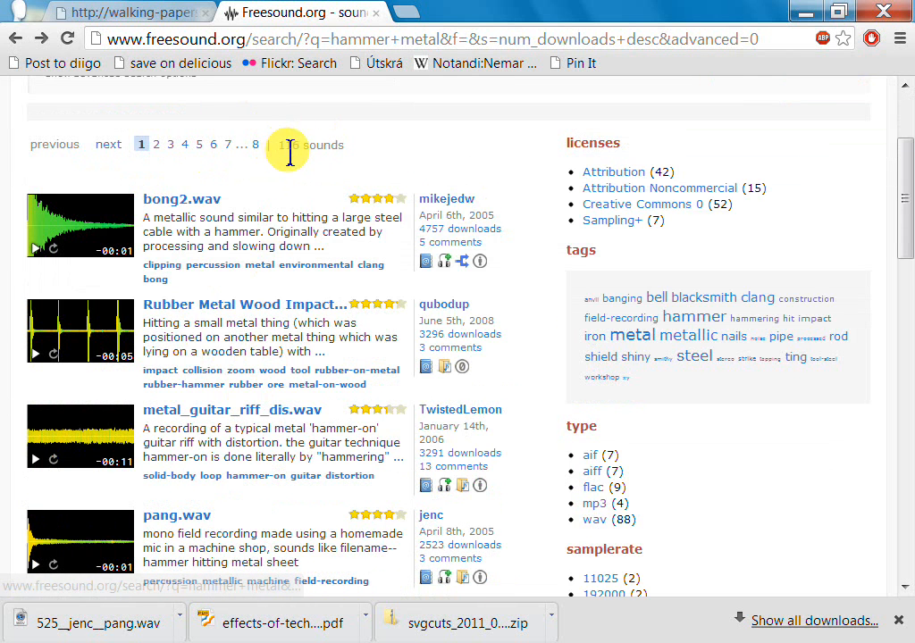
scroll(277, 331, "down", 1)
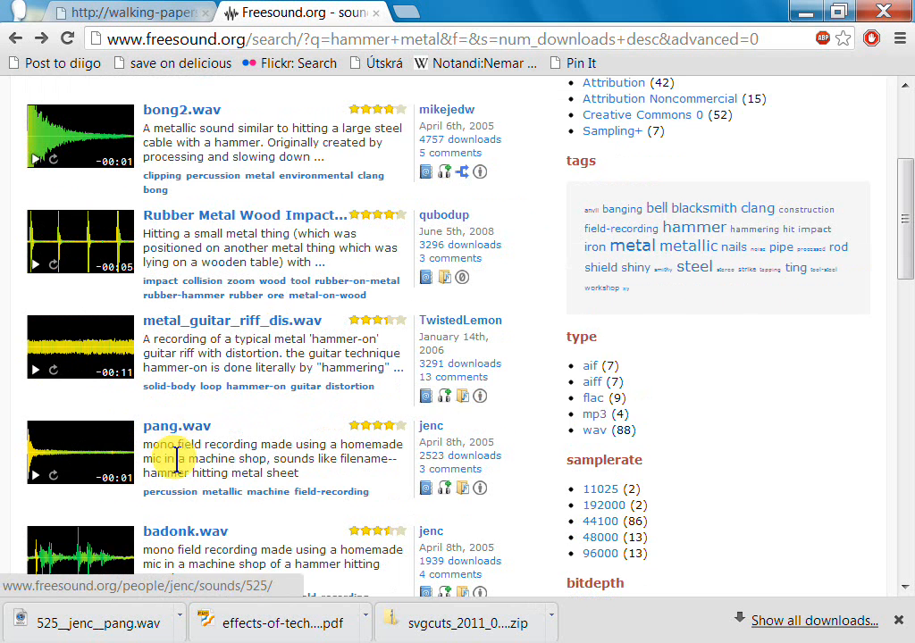
left_click(41, 483)
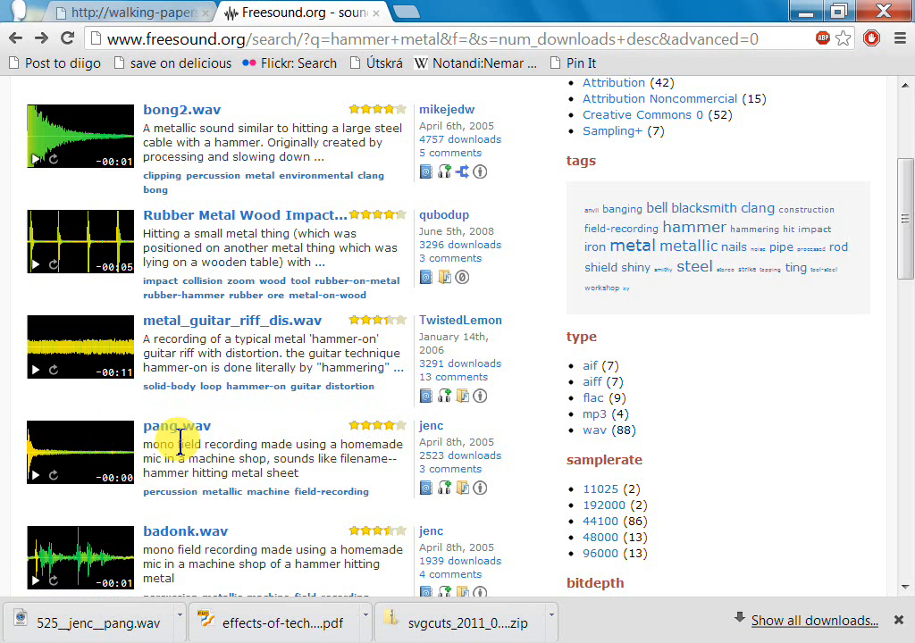
Step: Open the pang.wav sound page from the results and examine its download option, licence and file details
scroll(180, 466, "up", 3)
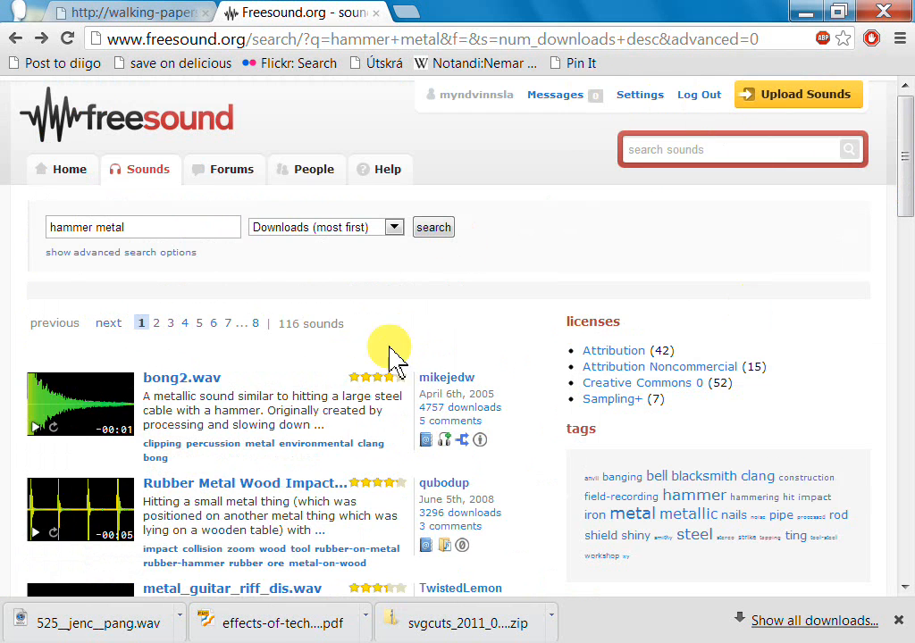
scroll(389, 380, "down", 1)
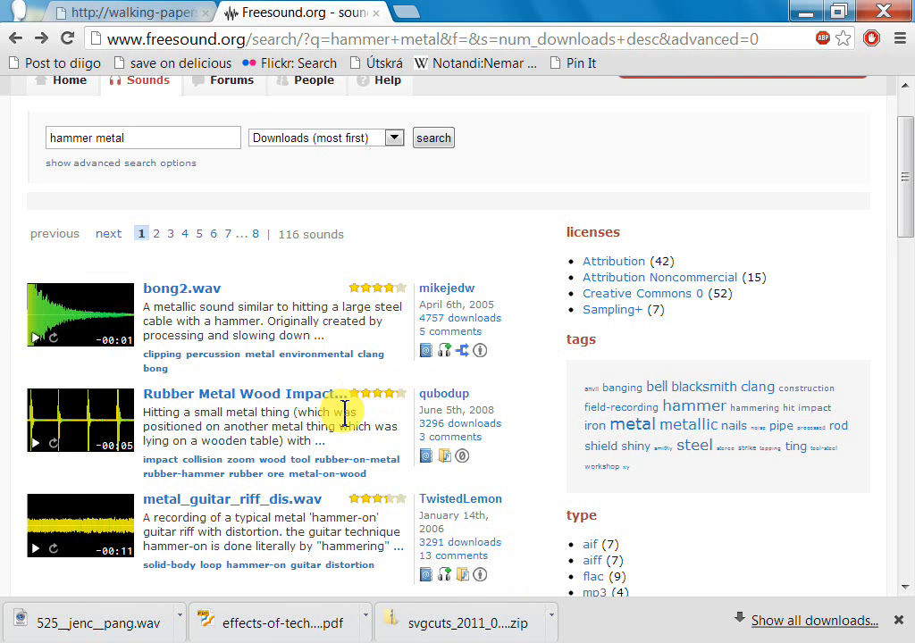
scroll(241, 536, "down", 2)
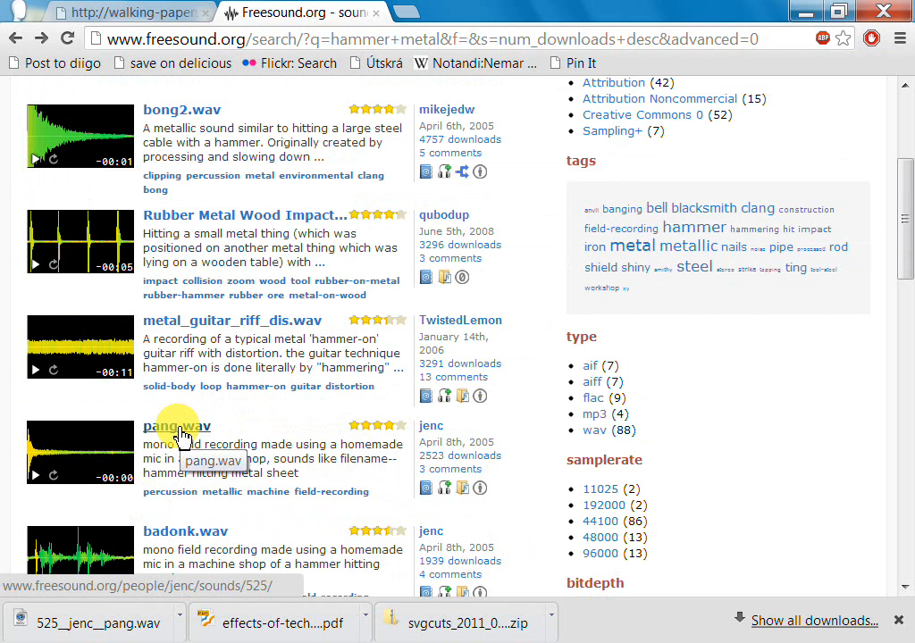
left_click(179, 428)
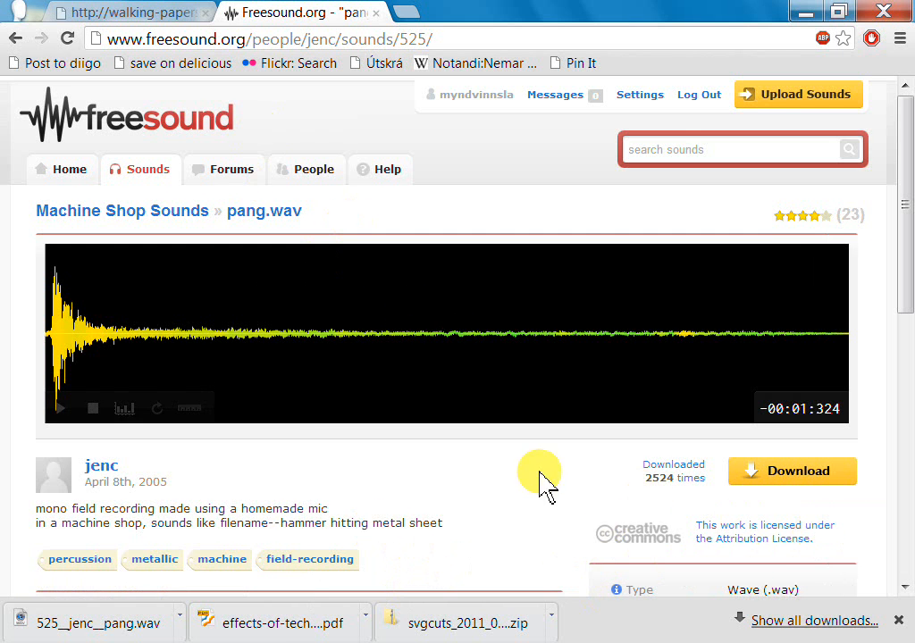
scroll(536, 518, "down", 1)
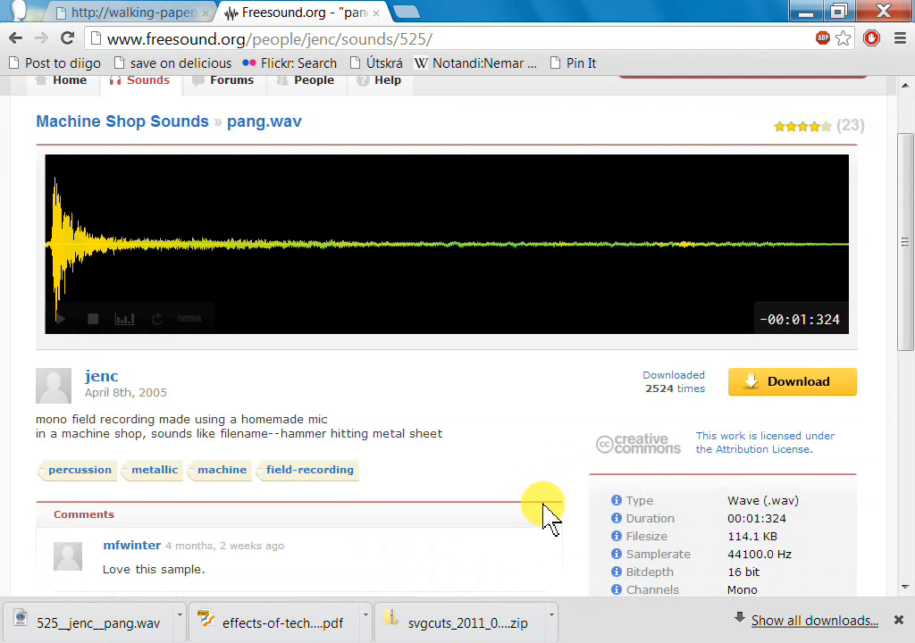
scroll(550, 438, "down", 1)
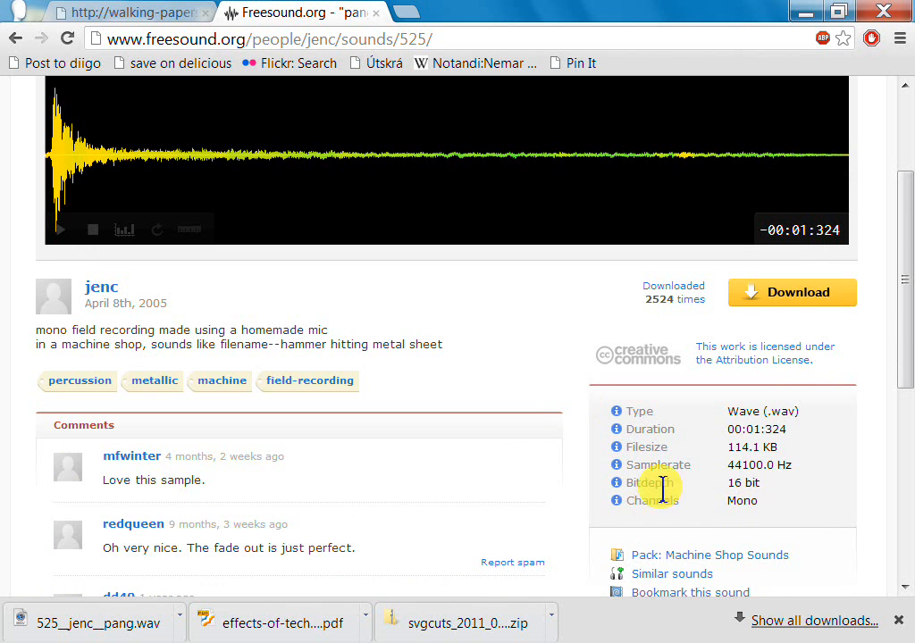
scroll(572, 427, "up", 2)
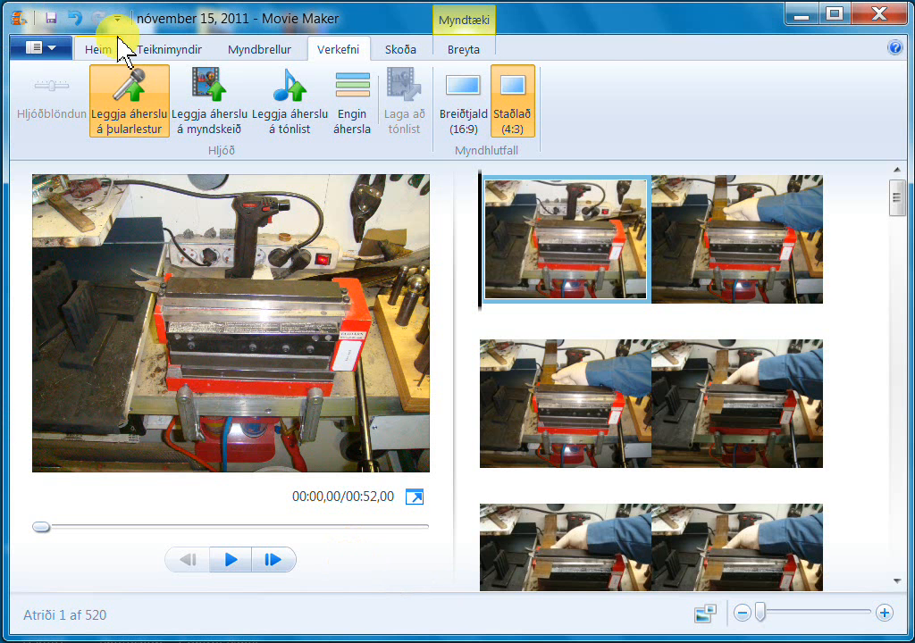
Step: In Movie Maker, add 525__jenc__pang.wav from the desktop folder niðurhal október 2012 as the project's music
left_click(95, 52)
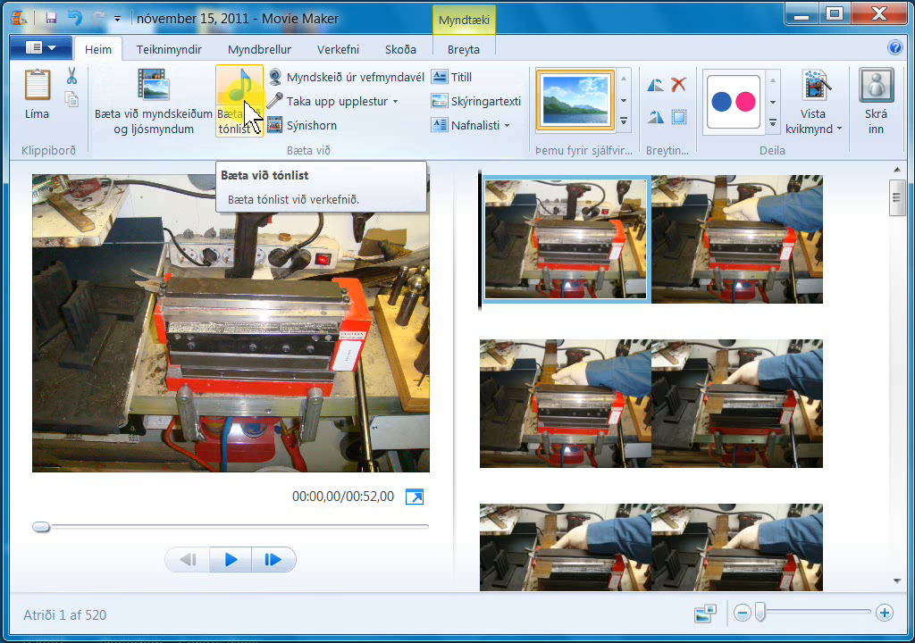
left_click(248, 115)
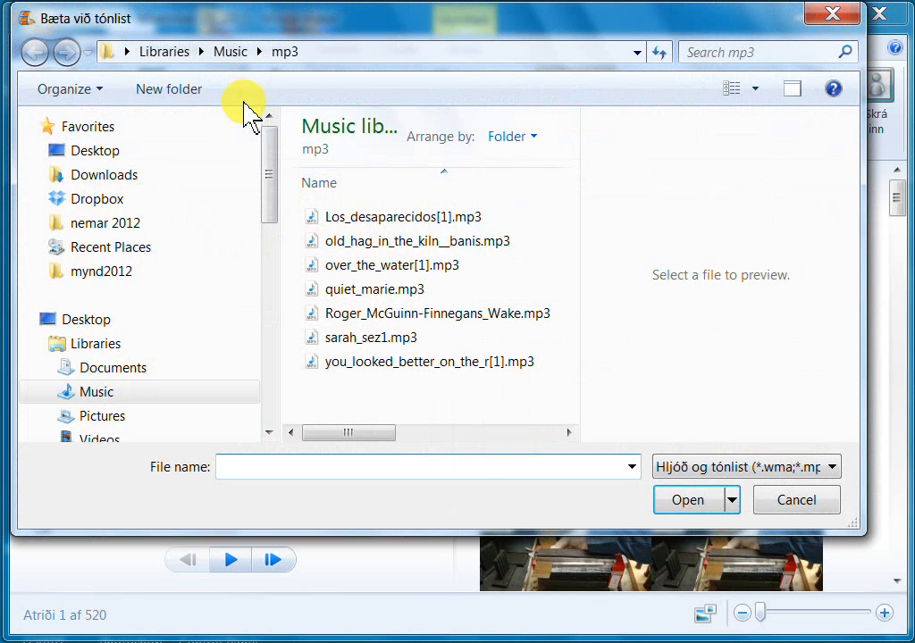
left_click(97, 154)
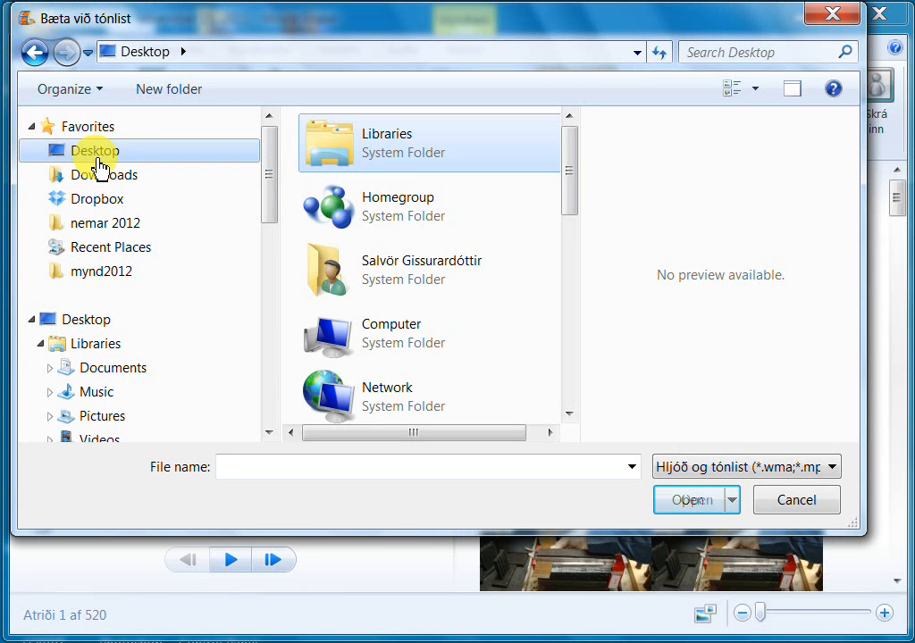
left_click_drag(572, 210, 533, 300)
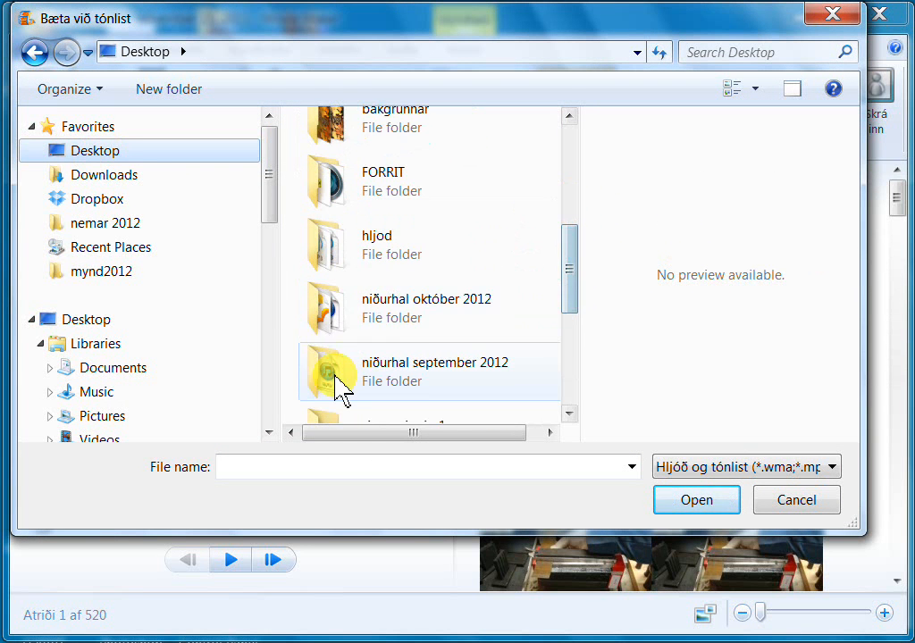
left_click(394, 317)
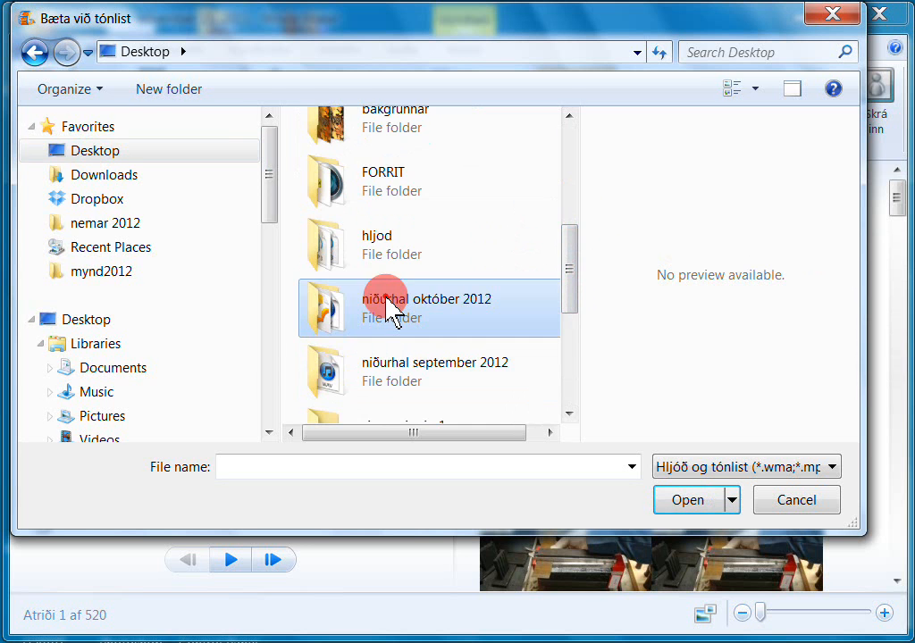
double_click(394, 317)
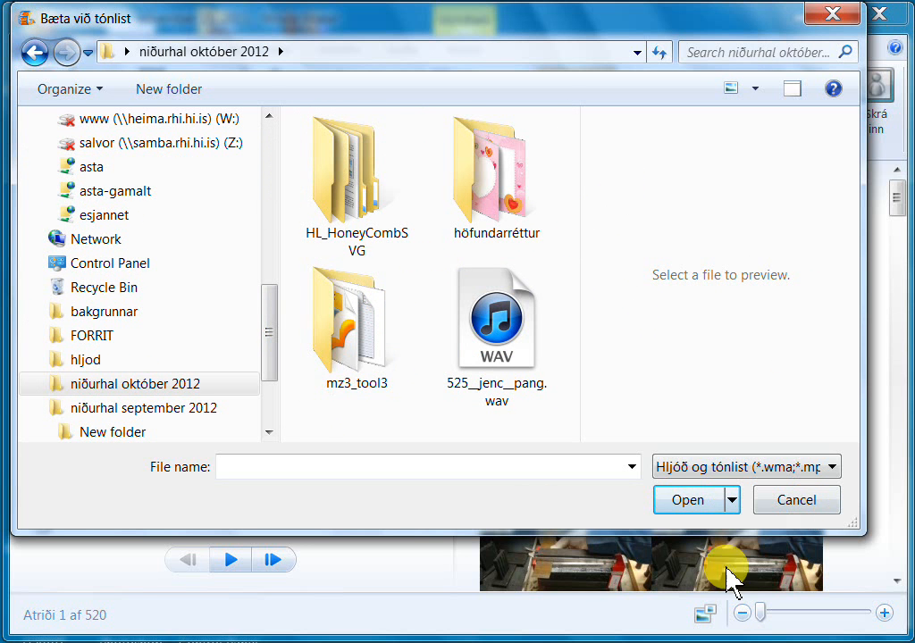
left_click(509, 357)
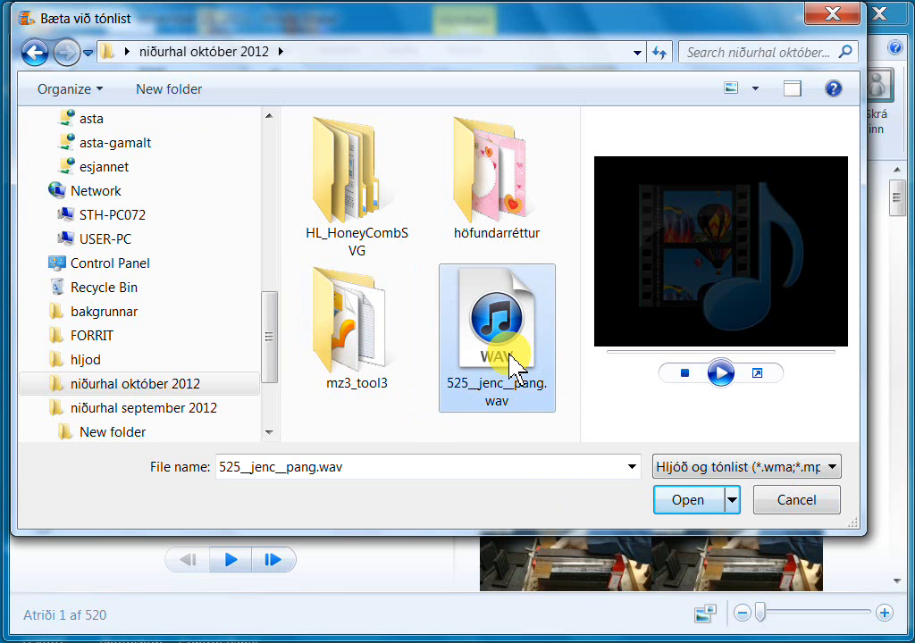
left_click(685, 500)
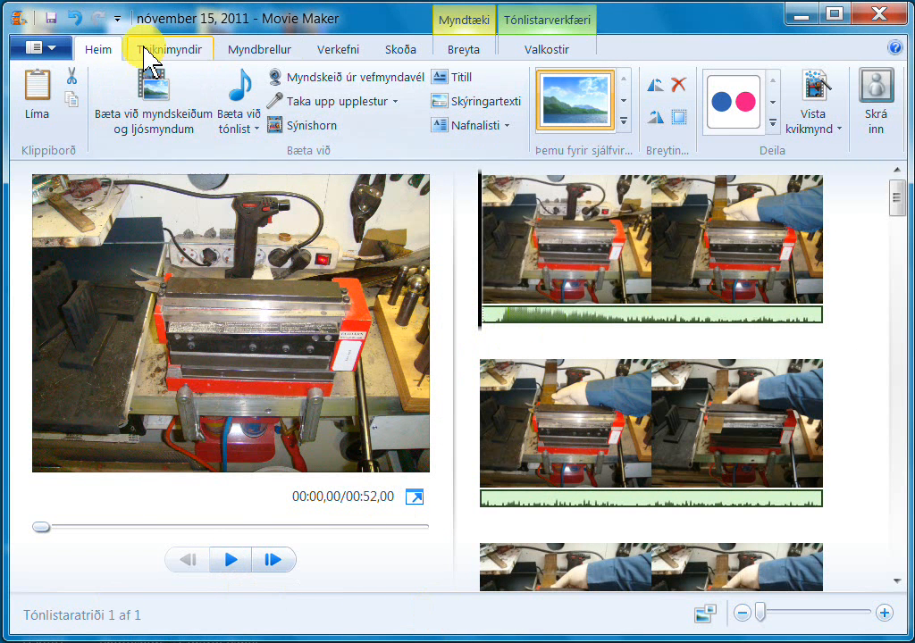
Step: Undo the last music addition and place the playhead on the hammering-scene photo verkefni stop motion 530.JPG
left_click(77, 17)
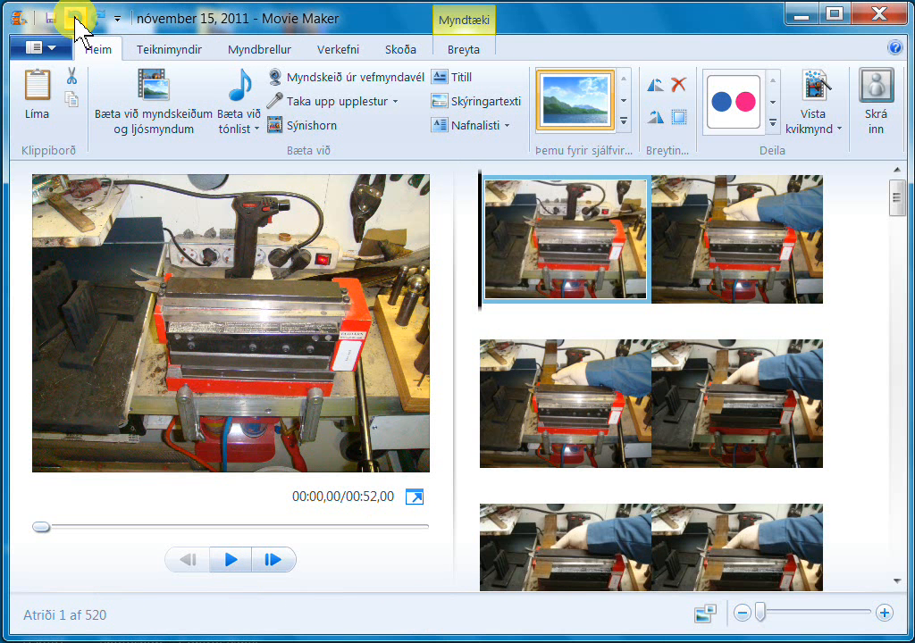
scroll(657, 487, "down", 5)
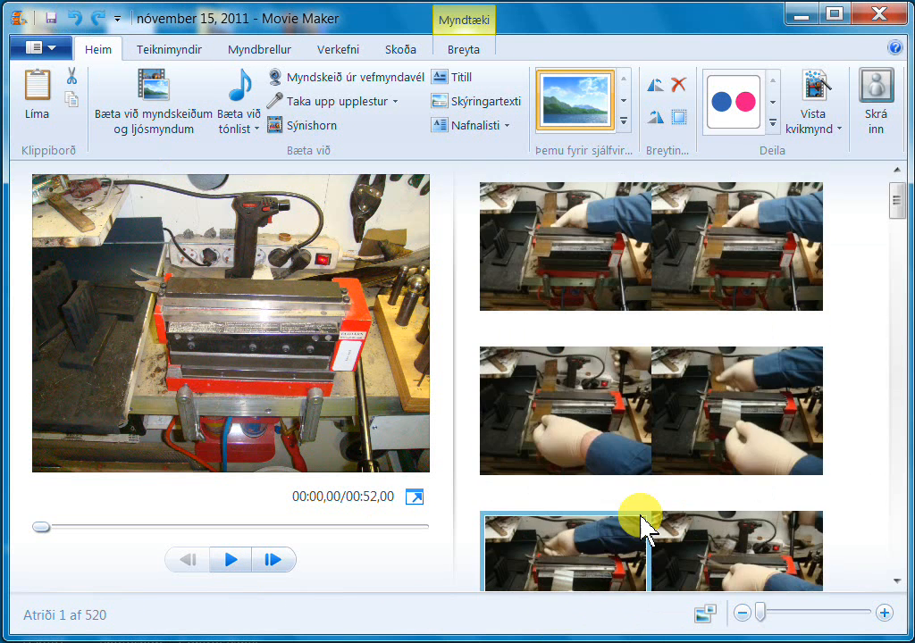
scroll(646, 506, "down", 5)
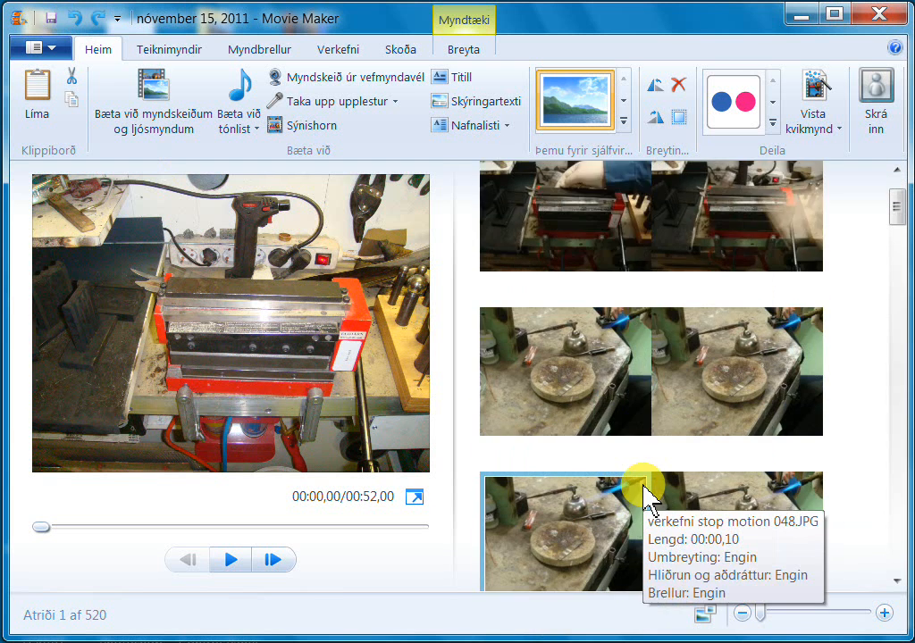
scroll(646, 497, "down", 5)
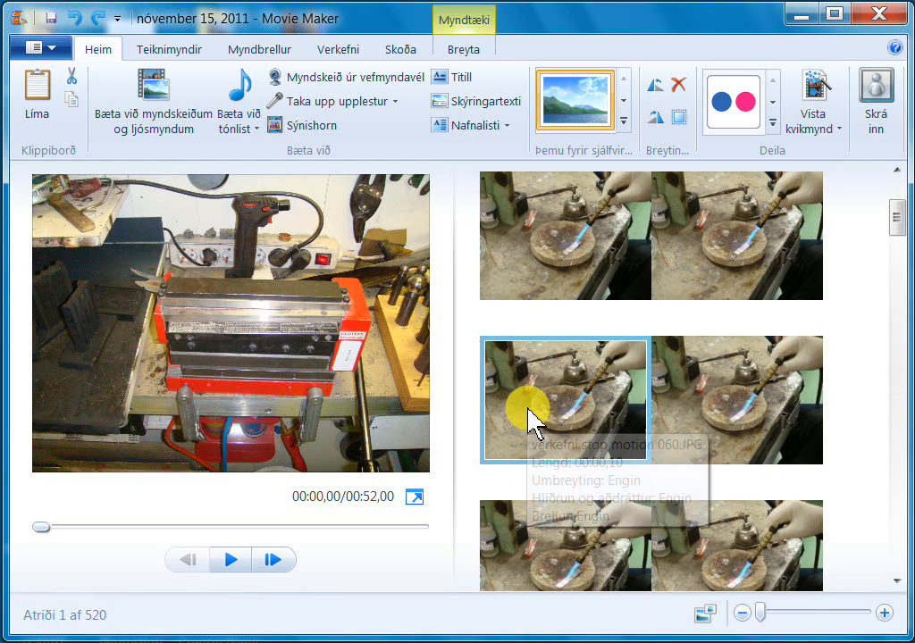
scroll(663, 493, "down", 3)
scroll(649, 486, "down", 1)
scroll(899, 198, "up", 1)
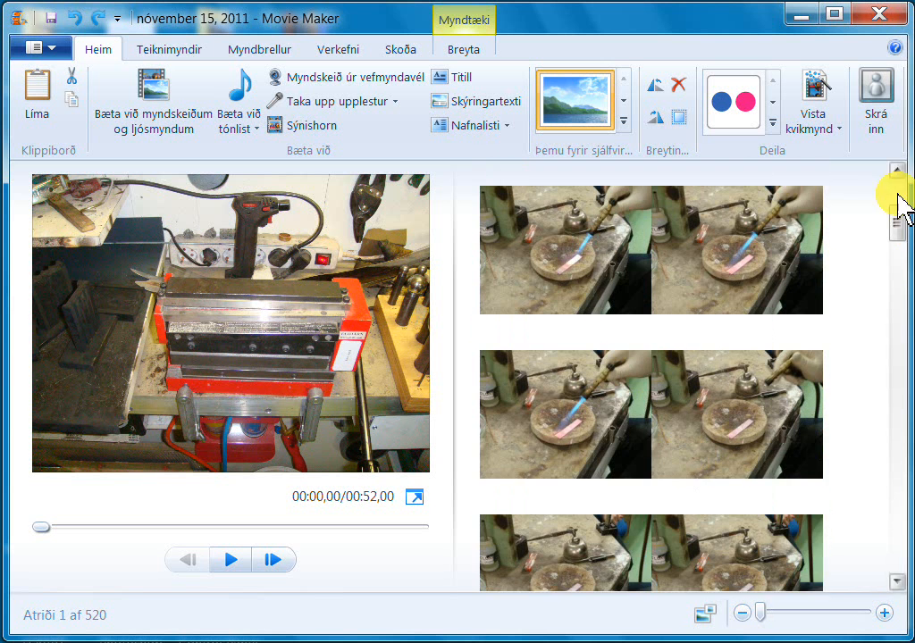
left_click_drag(899, 230, 892, 257)
scroll(595, 292, "up", 1)
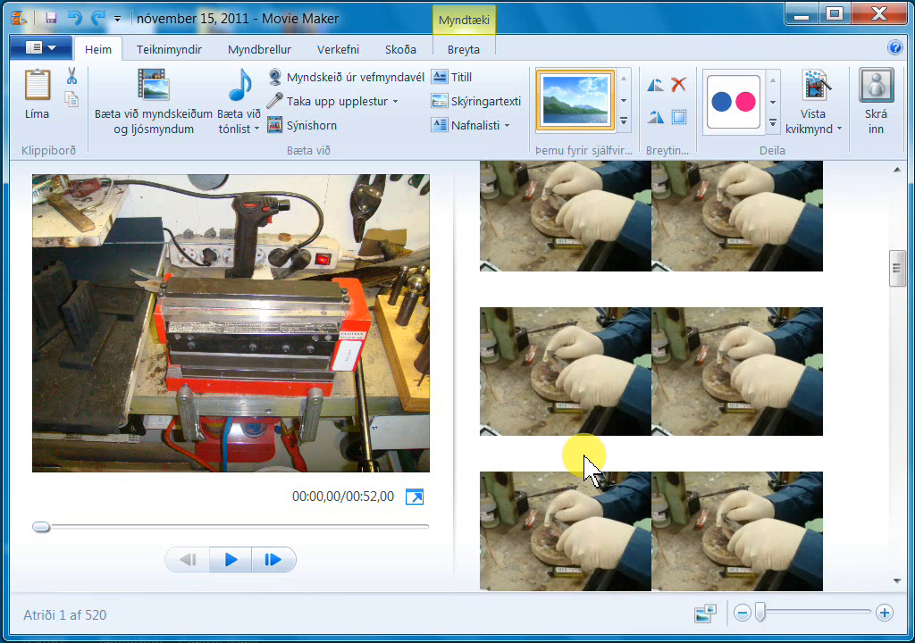
mouse_move(894, 293)
left_mouse_down()
mouse_move(891, 320)
mouse_move(889, 308)
mouse_move(902, 300)
mouse_move(868, 373)
mouse_move(878, 373)
mouse_move(881, 392)
mouse_move(878, 432)
left_mouse_up()
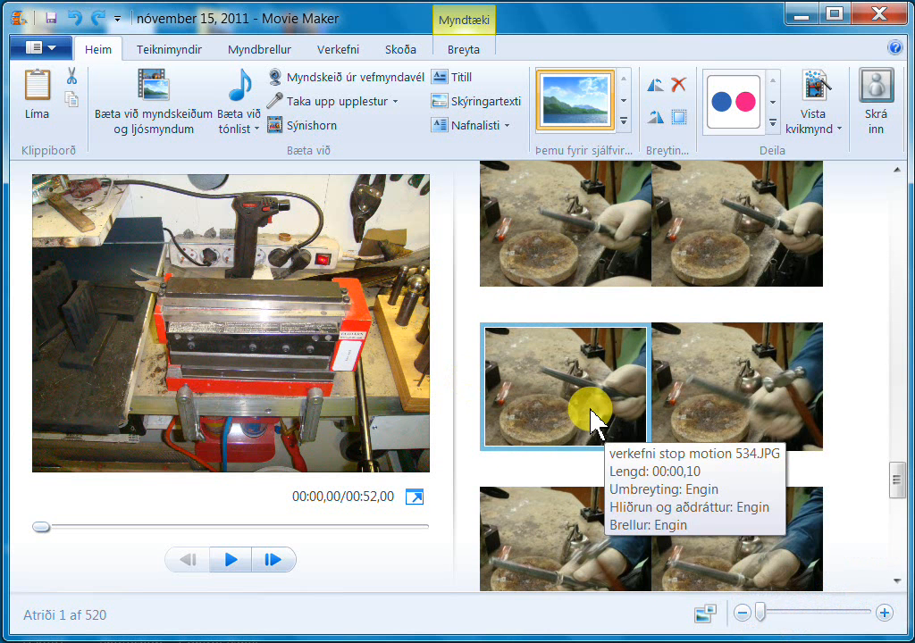
scroll(586, 364, "down", 2)
scroll(587, 364, "down", 1)
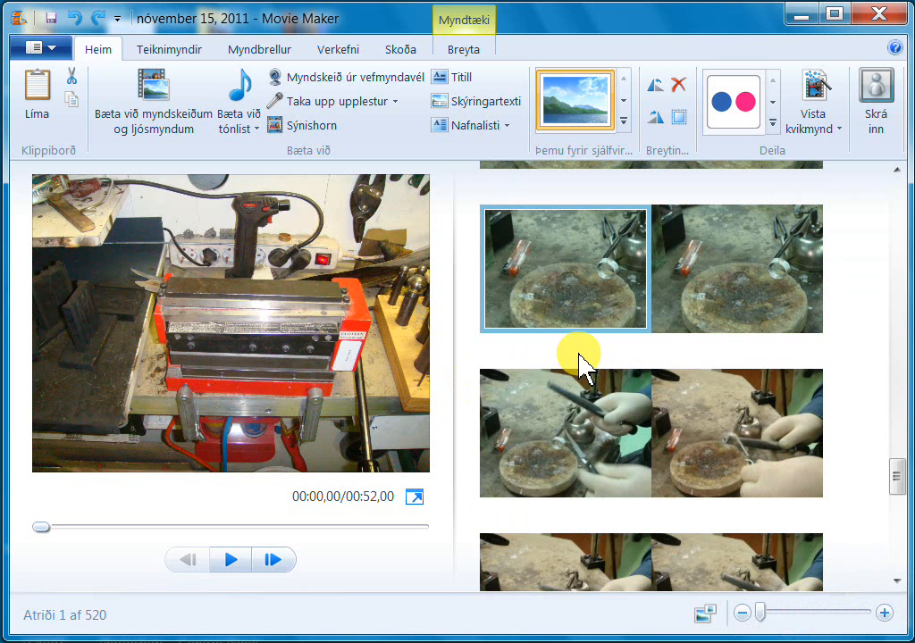
left_click(541, 491)
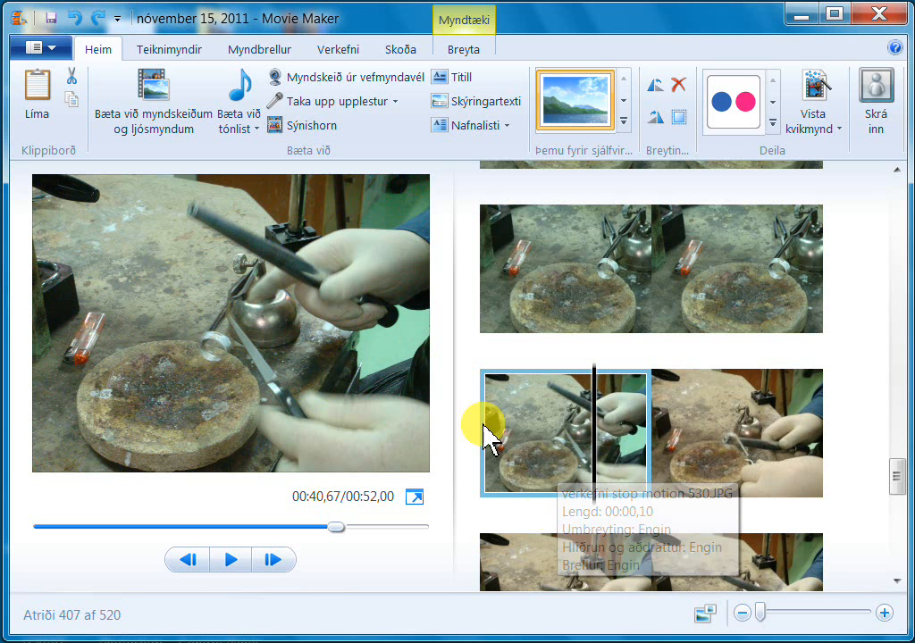
left_click(528, 444)
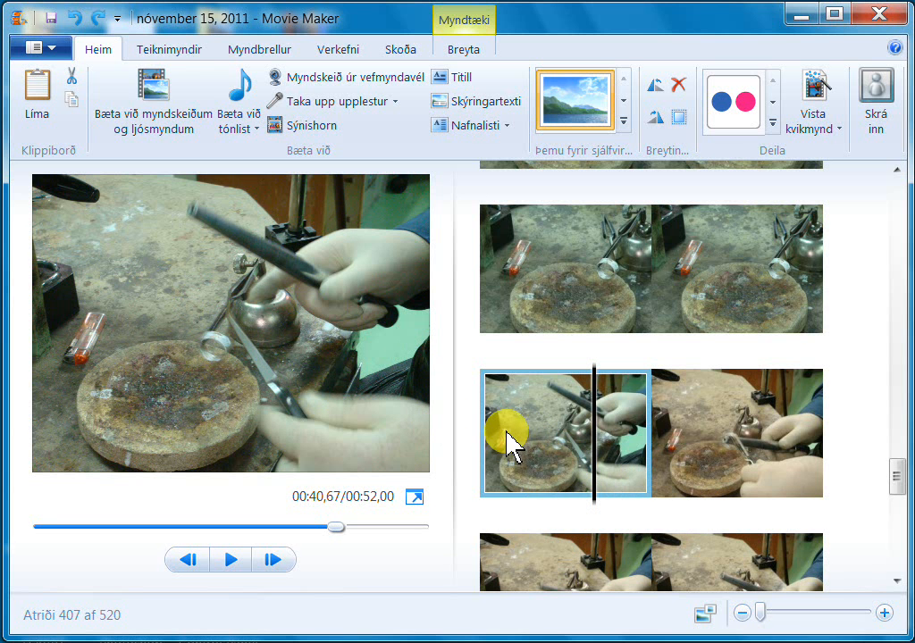
Step: Try adding 525__jenc__pang.wav from niðurhal október 2012 as ordinary music for the whole project
left_click(239, 117)
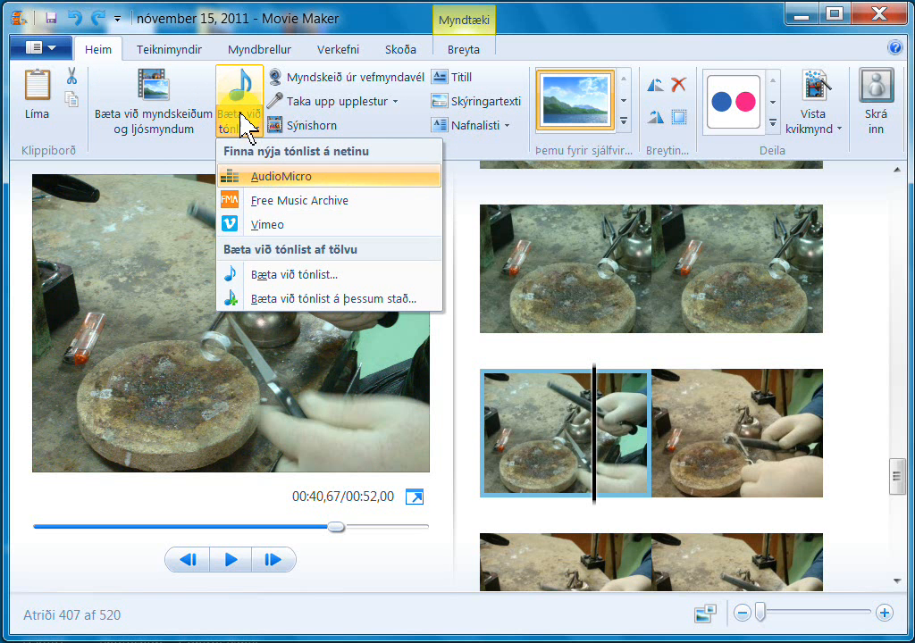
left_click(249, 270)
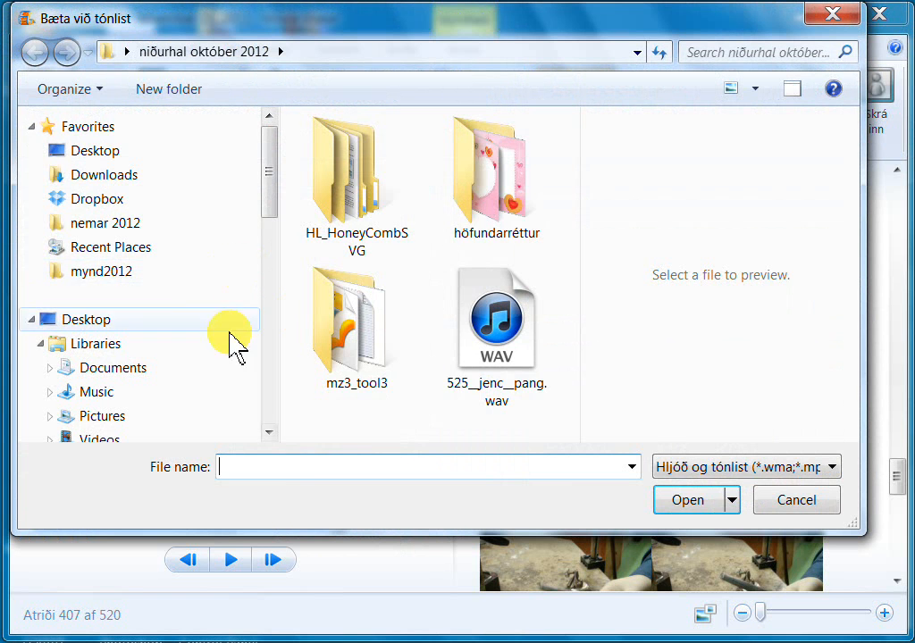
left_click(485, 339)
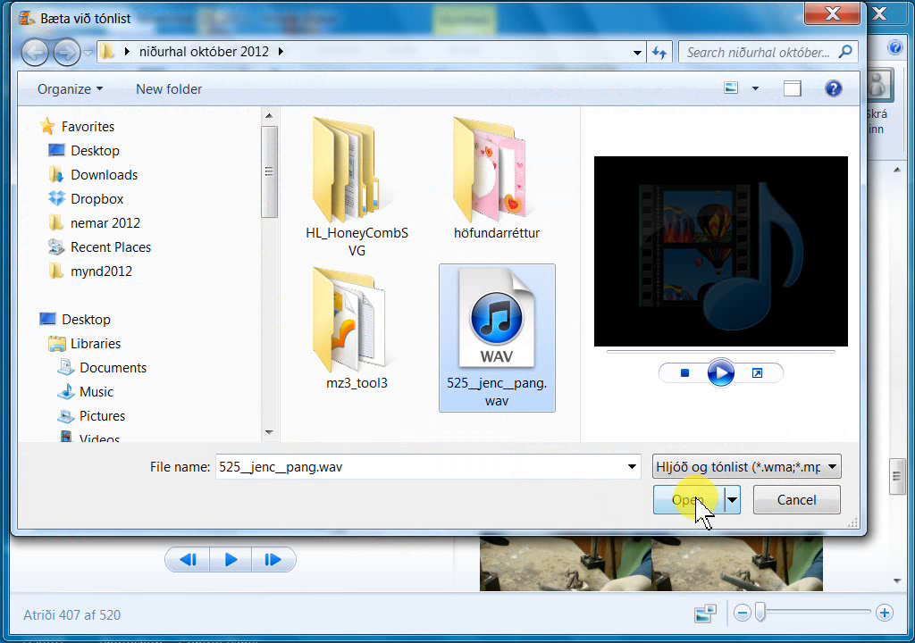
left_click(697, 503)
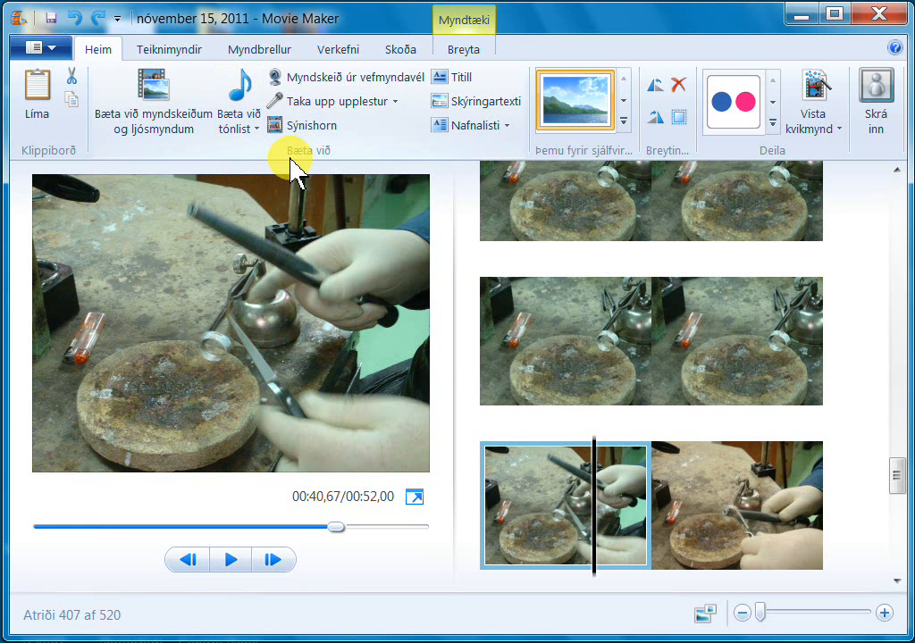
Step: Add 525__jenc__pang.wav from niðurhal október 2012 as music starting at the current playhead point
left_click(236, 112)
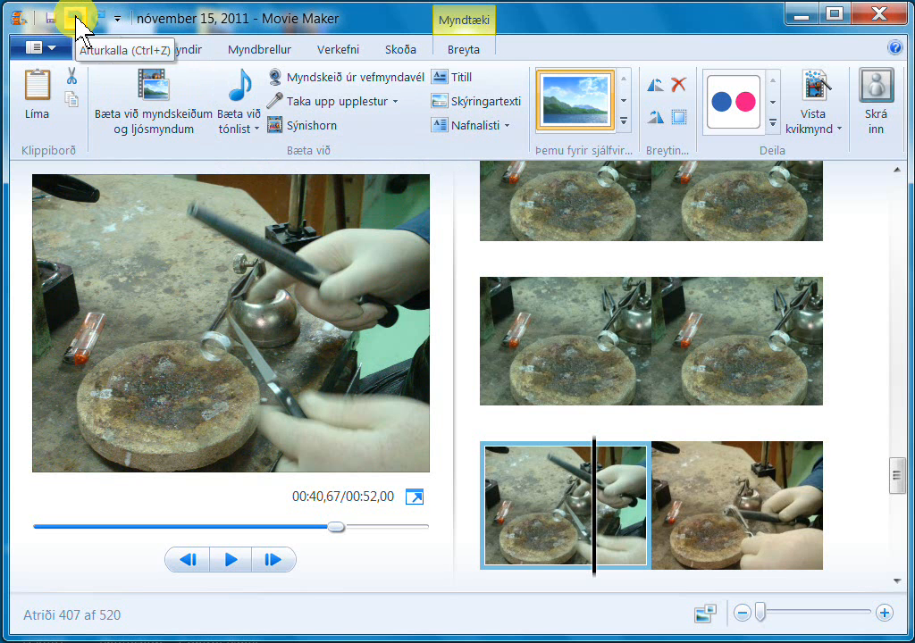
left_click(215, 116)
left_click(253, 130)
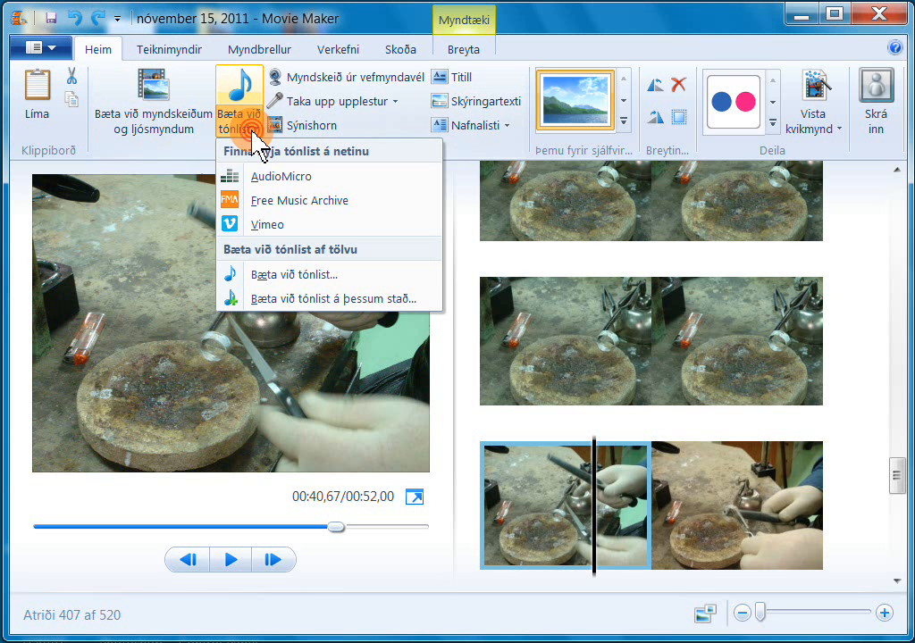
left_click(257, 313)
left_click(496, 358)
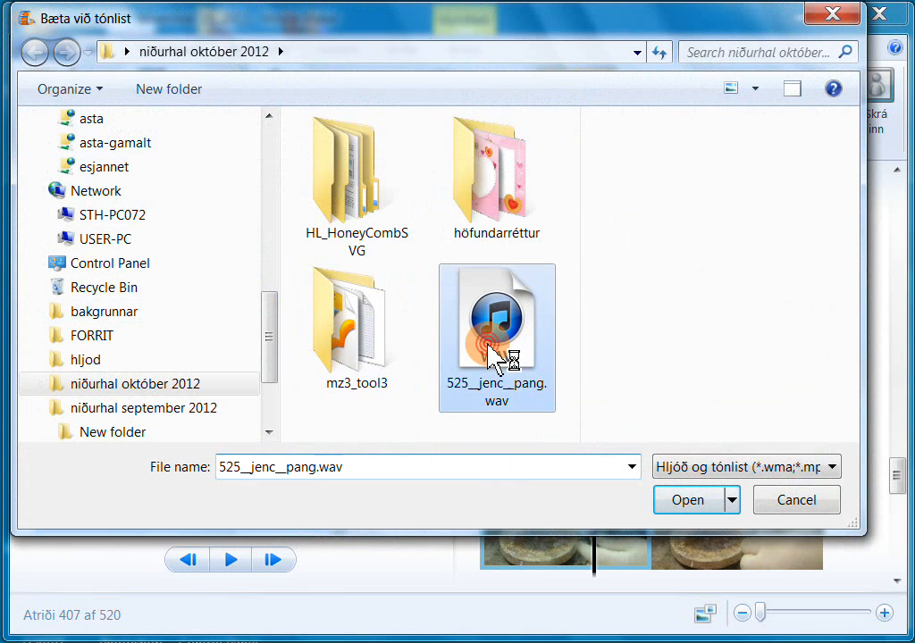
left_click(677, 500)
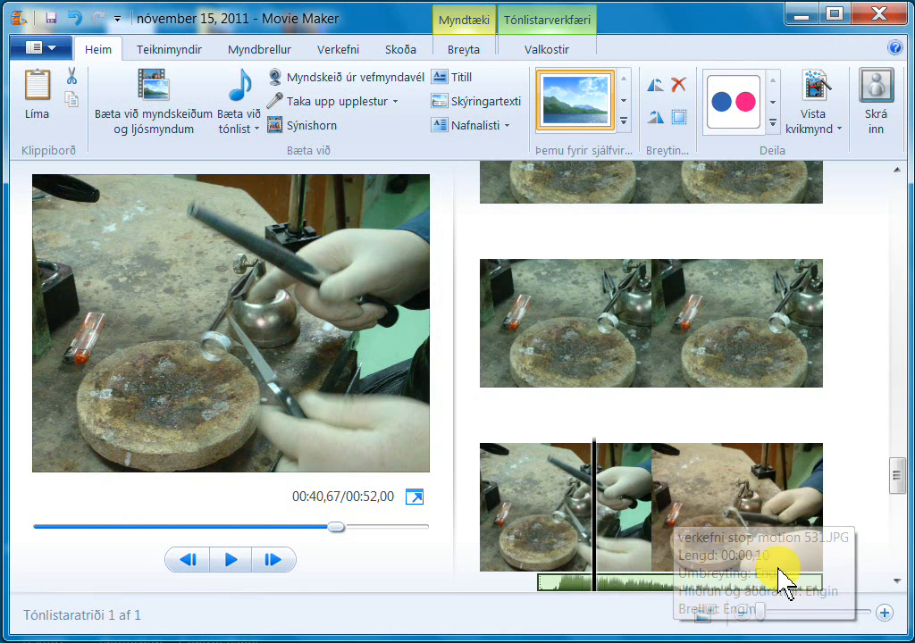
Step: Examine where the sound clip sits under the photos and play the movie from the playhead to hear it
left_click_drag(898, 477, 897, 489)
scroll(664, 423, "up", 3)
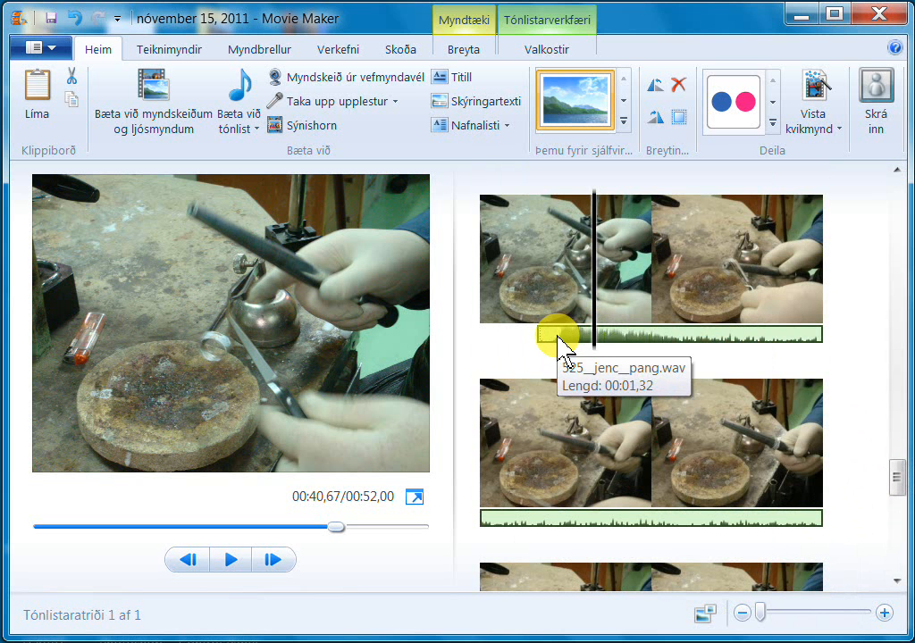
left_click(594, 402)
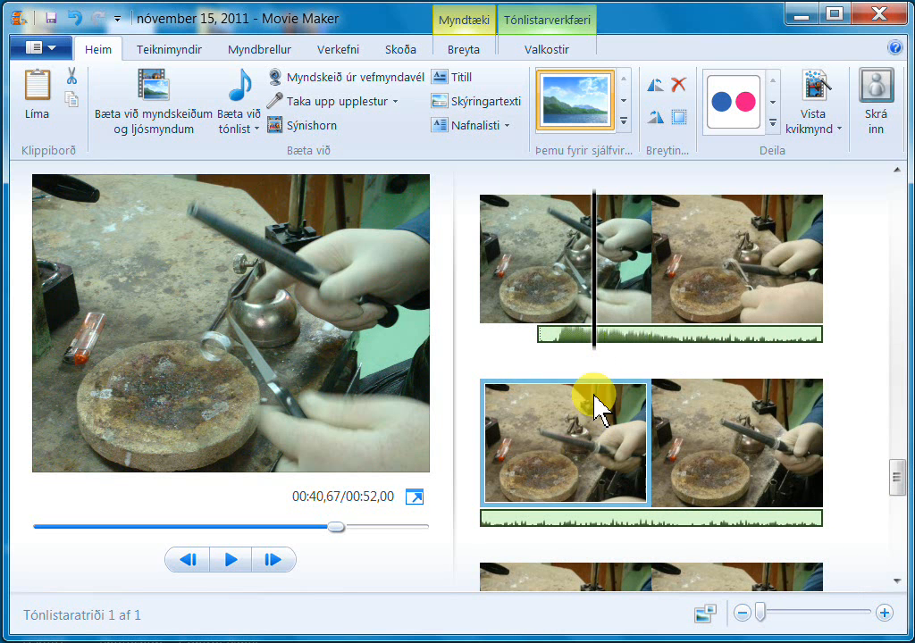
left_click(572, 344)
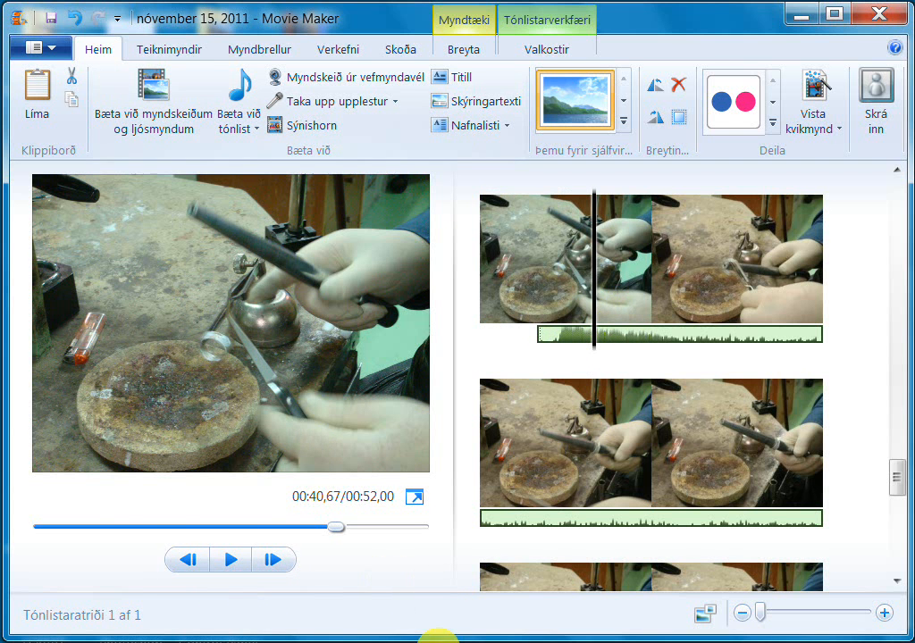
left_click(232, 561)
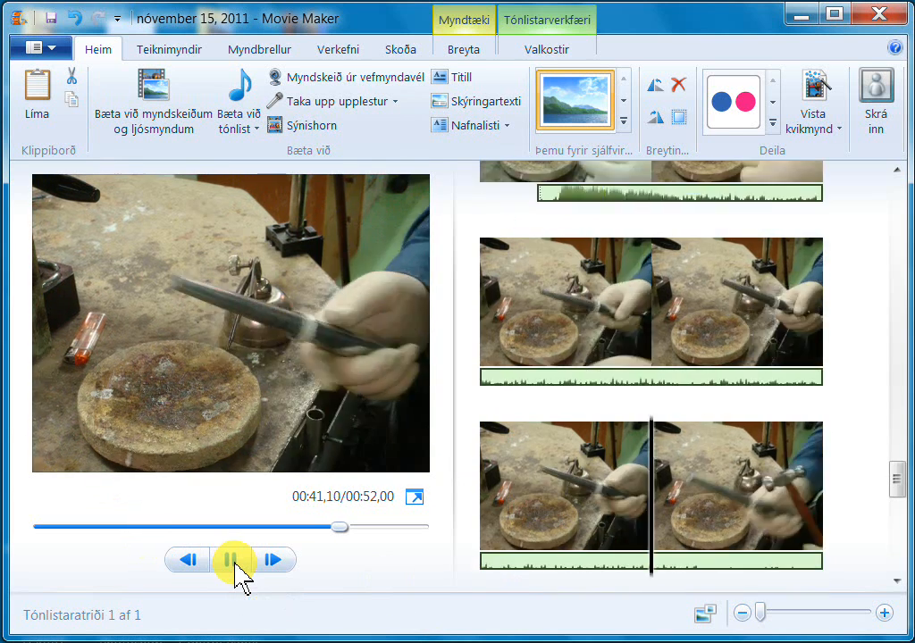
left_click(232, 561)
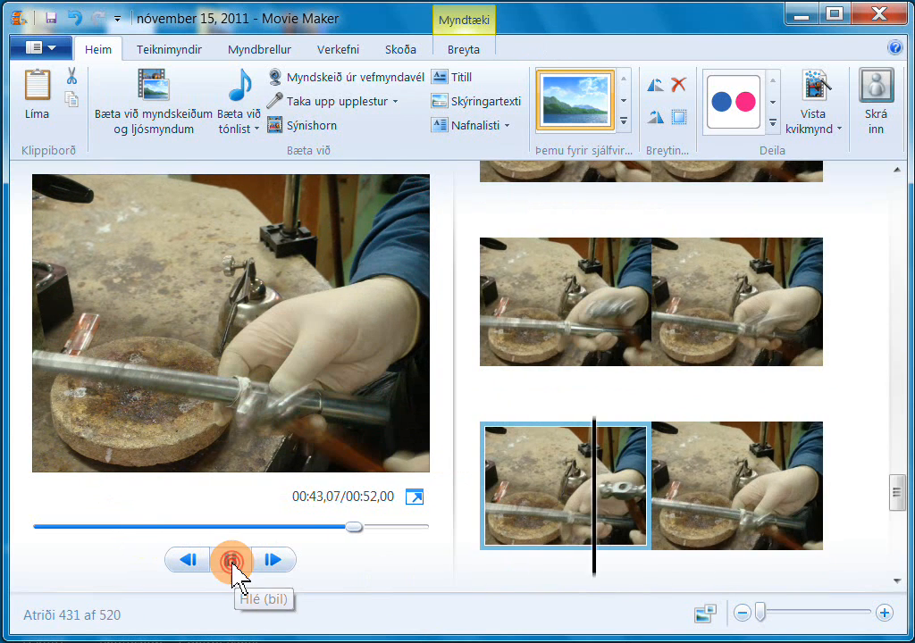
Step: Add a second copy of the pang.wav sound at photo verkefni stop motion 543.JPG, where the first copy ends
left_click_drag(896, 495, 903, 481)
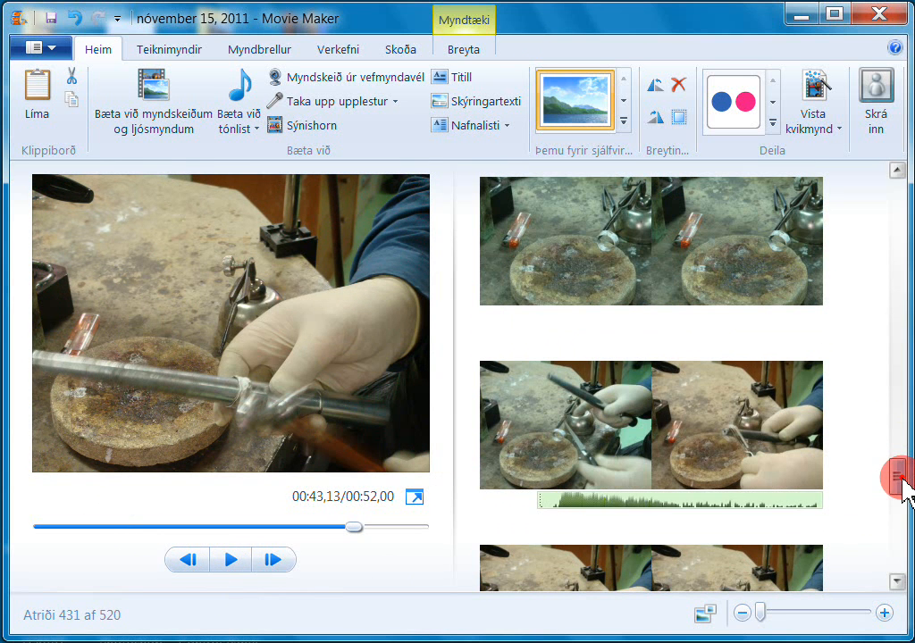
left_click(594, 502)
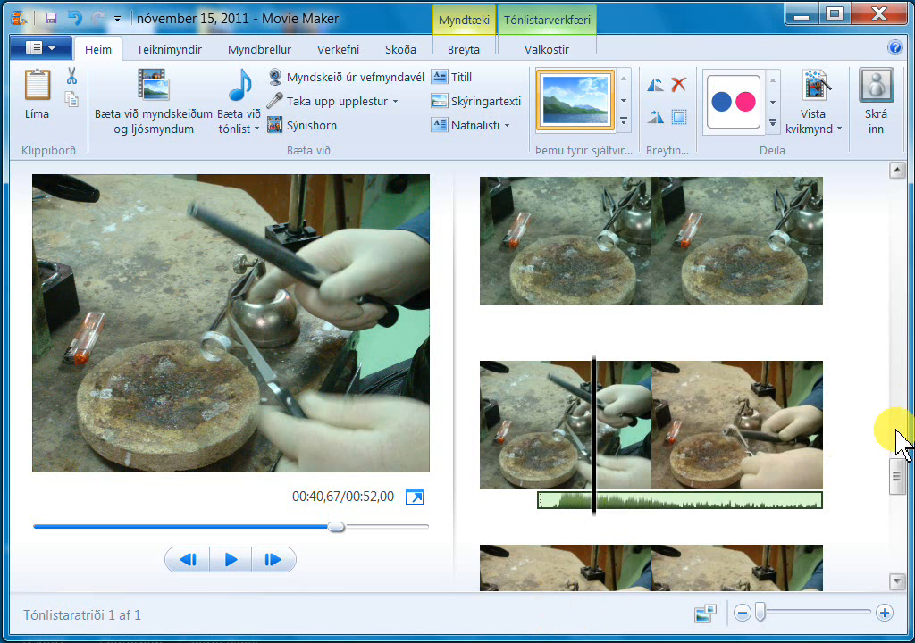
mouse_move(900, 487)
left_mouse_down()
mouse_move(901, 515)
mouse_move(901, 496)
left_mouse_up()
scroll(730, 446, "up", 12)
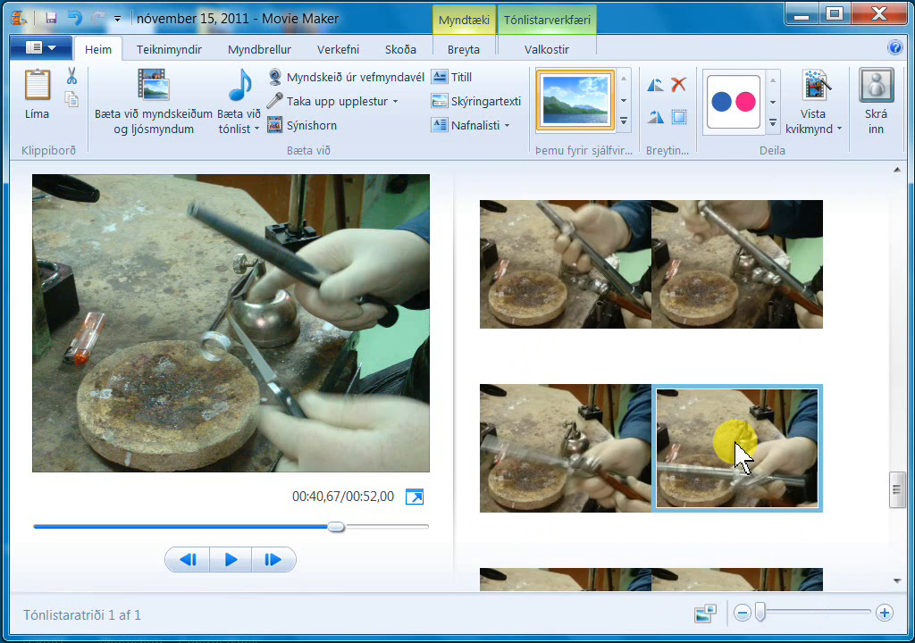
scroll(738, 446, "down", 3)
scroll(738, 456, "up", 1)
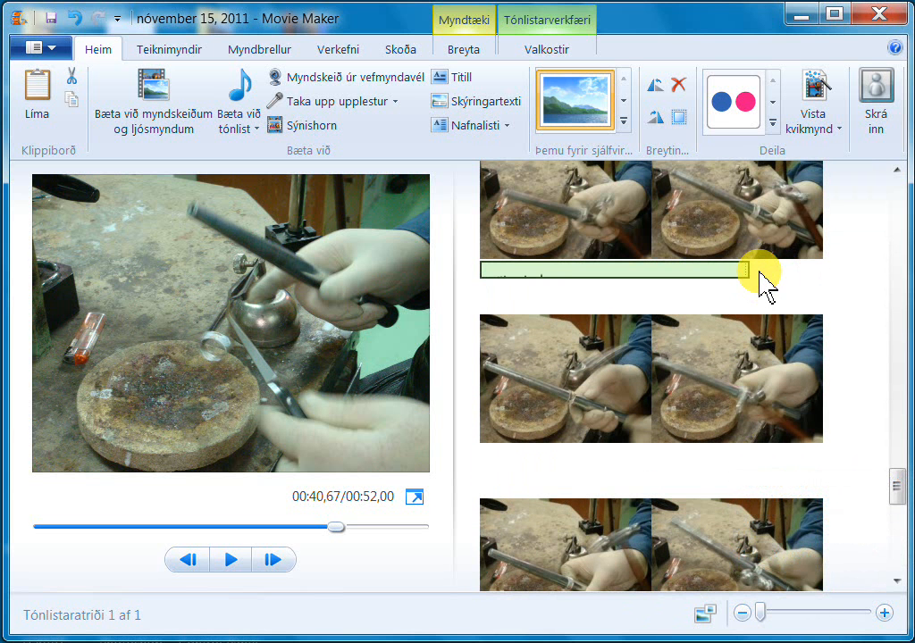
left_click(751, 272)
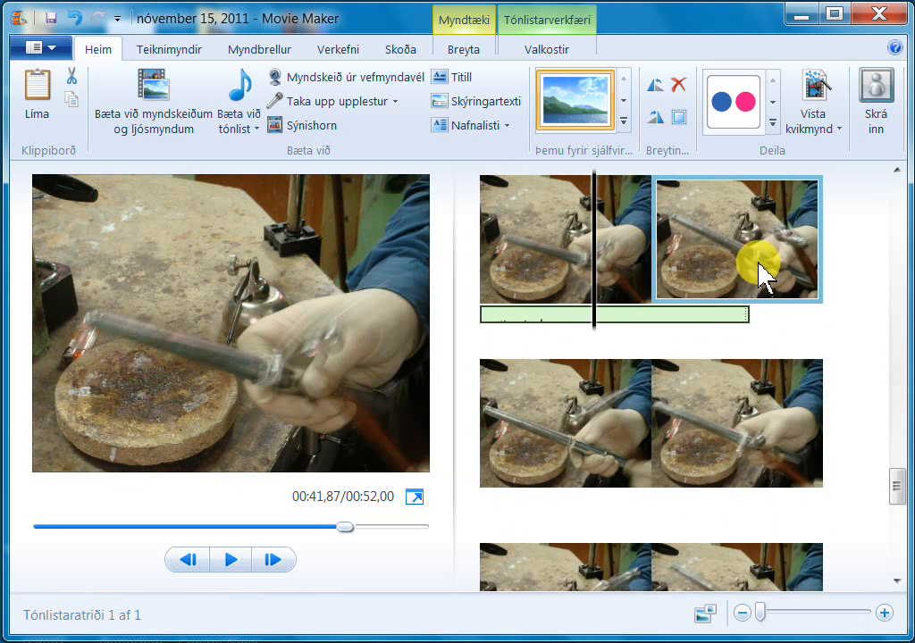
left_click(761, 264)
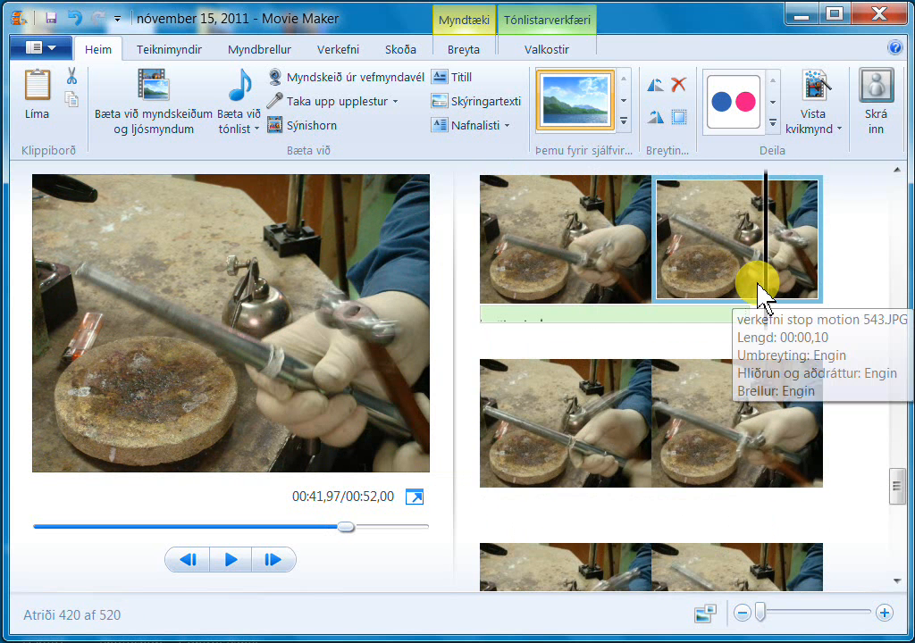
left_click(758, 299)
left_click(627, 498)
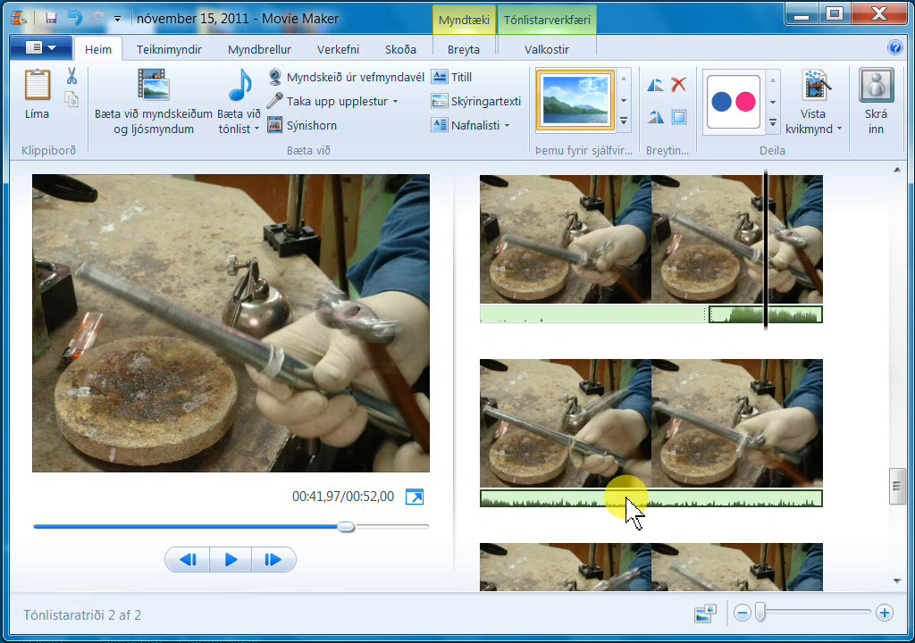
Step: Follow the second sound clip to its end, select it and open its music options
scroll(632, 509, "down", 5)
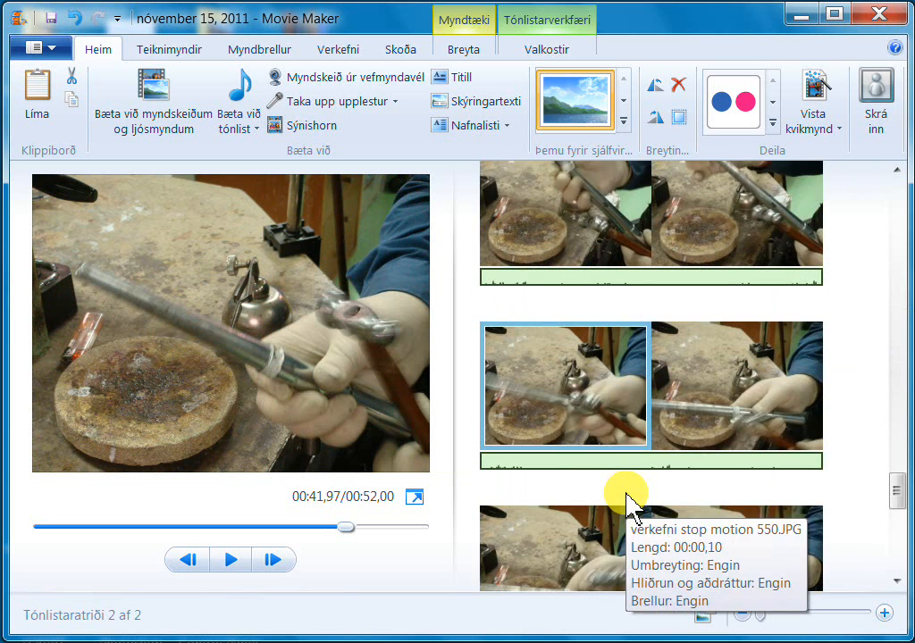
scroll(632, 505, "down", 2)
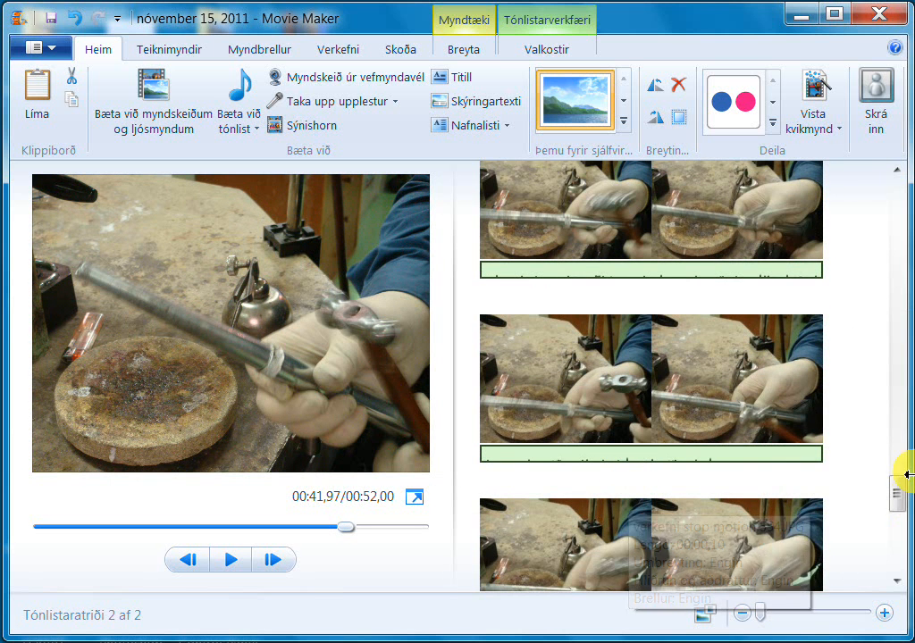
left_click_drag(899, 501, 894, 521)
scroll(653, 400, "down", 3)
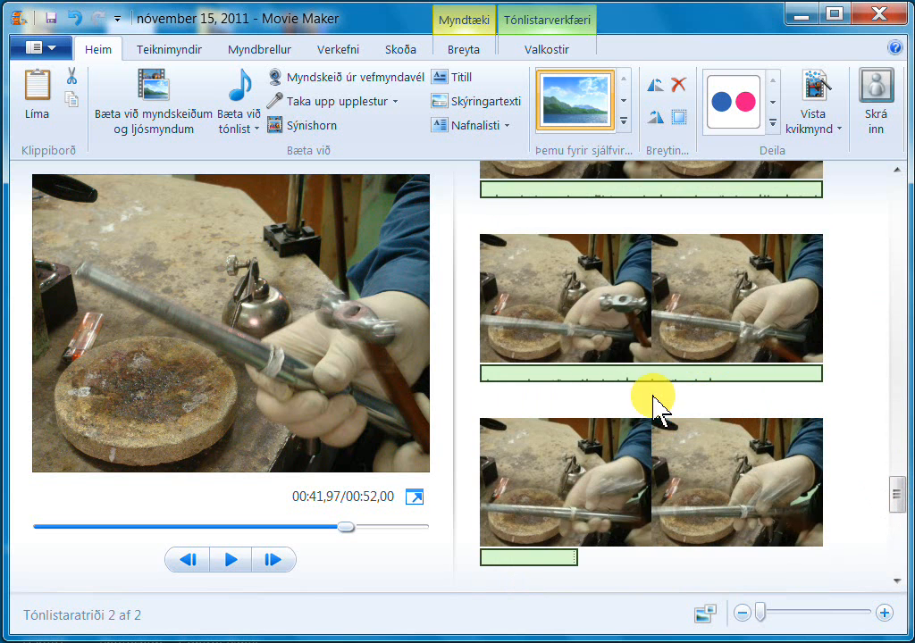
left_click(536, 377)
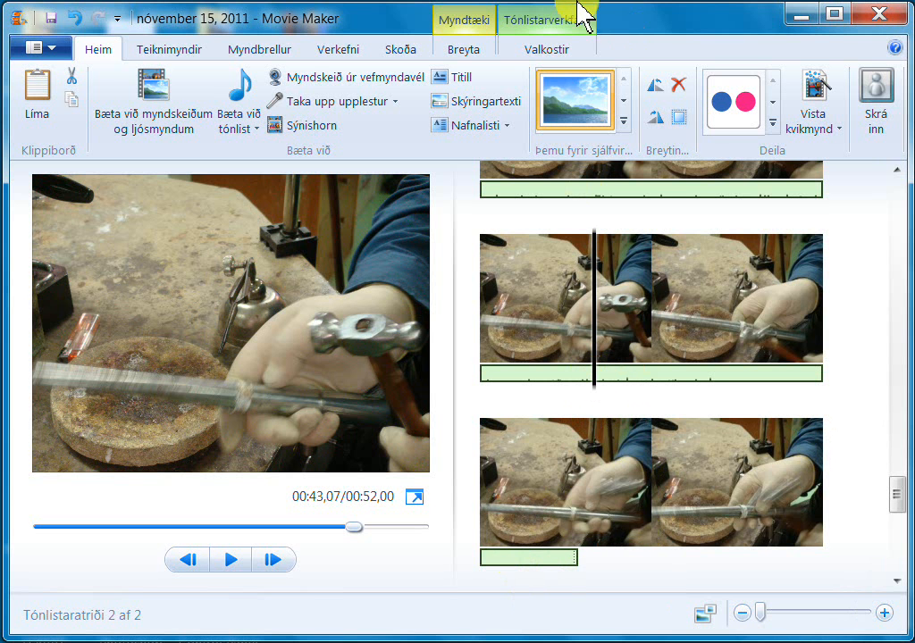
left_click(542, 20)
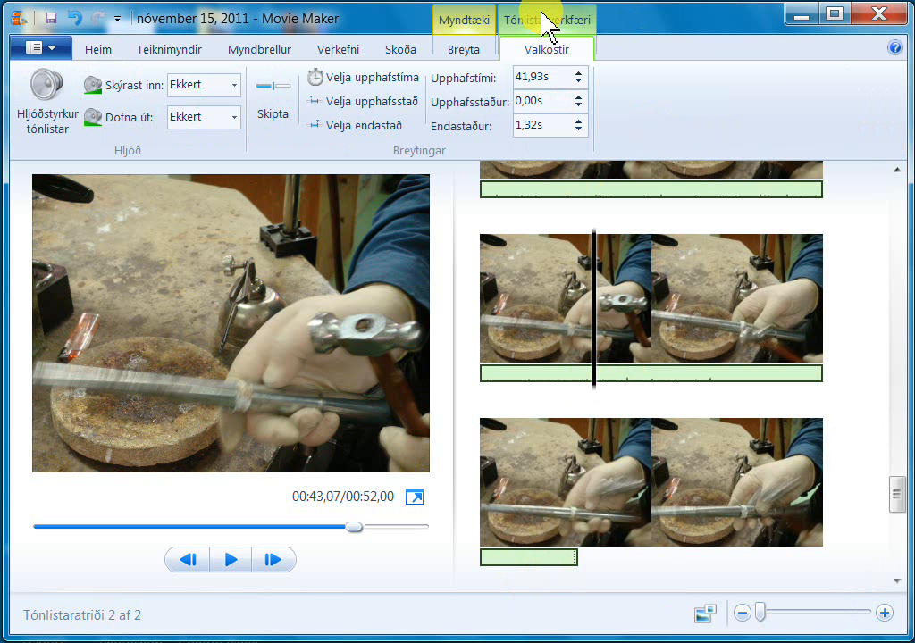
Step: Split the second sound clip at the 00:43,07 playhead position, delete the part after the split and select the remaining piece
left_click(277, 94)
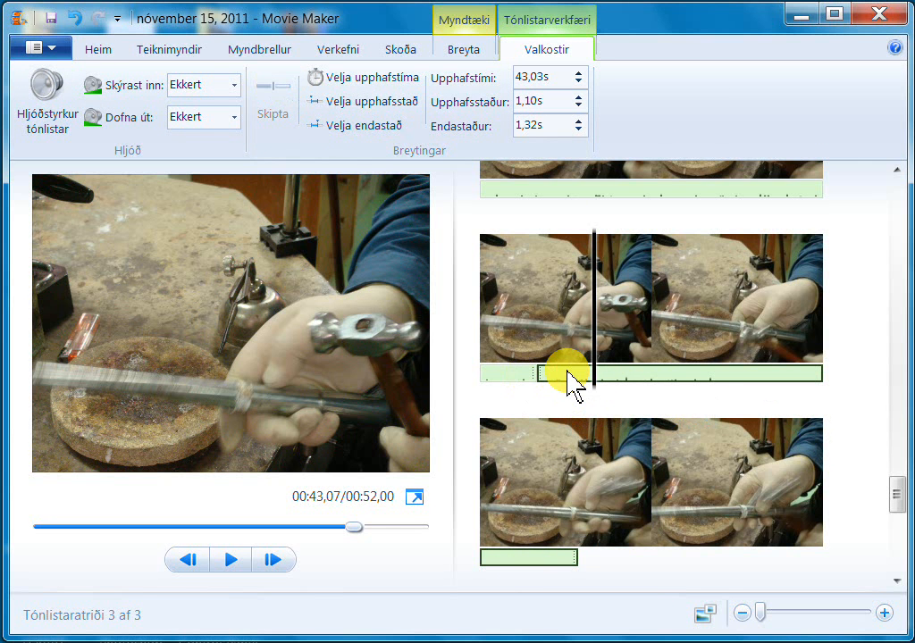
key("Delete")
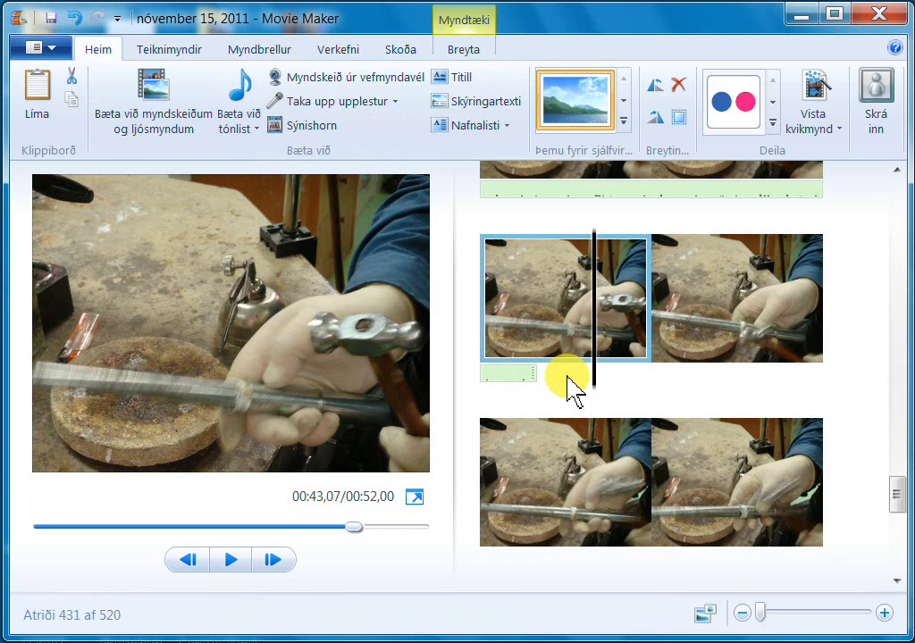
left_click(491, 375)
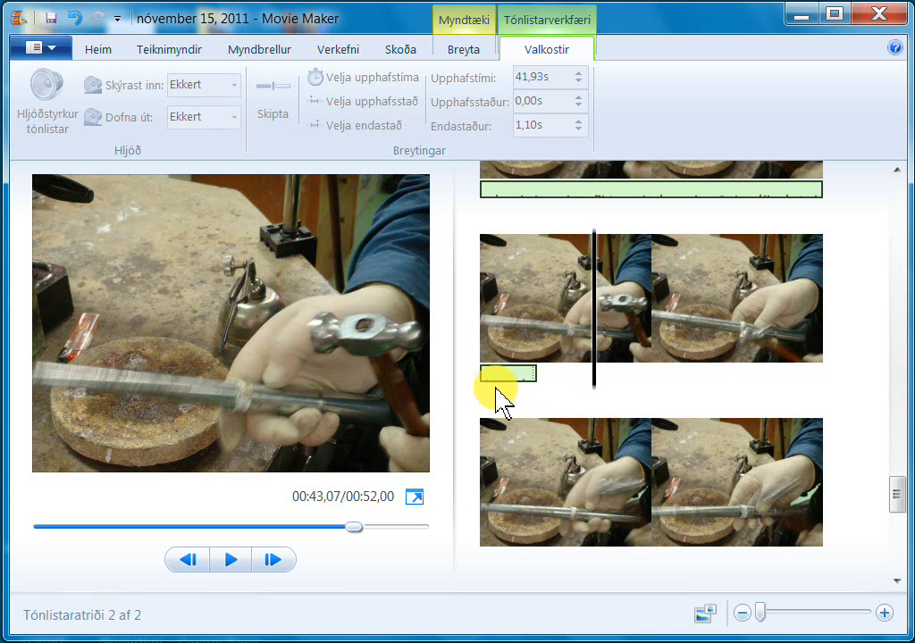
Step: Return to the start of the movie and select the first photo so the playhead stands at 00:00,00
scroll(538, 389, "up", 3)
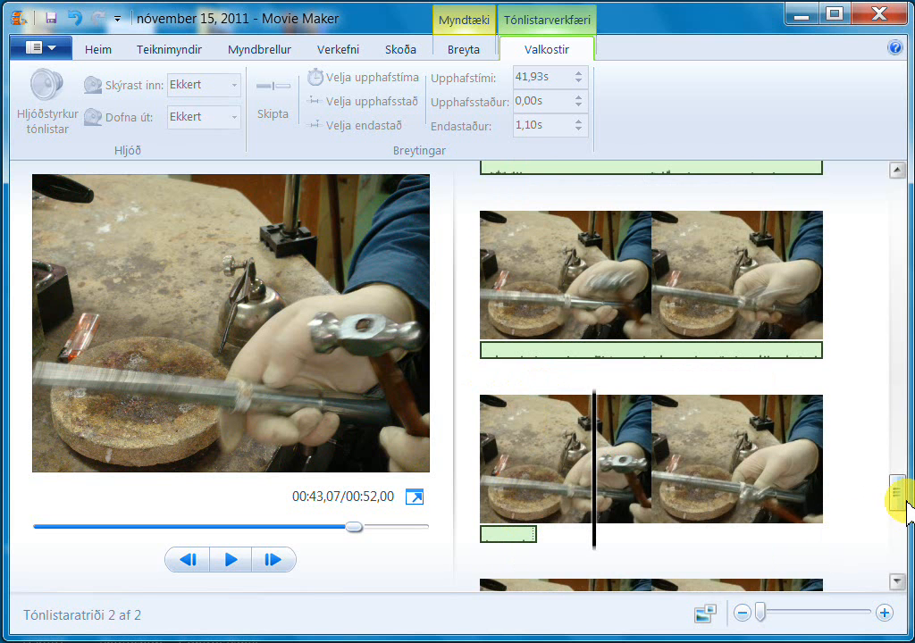
left_click_drag(899, 490, 835, 187)
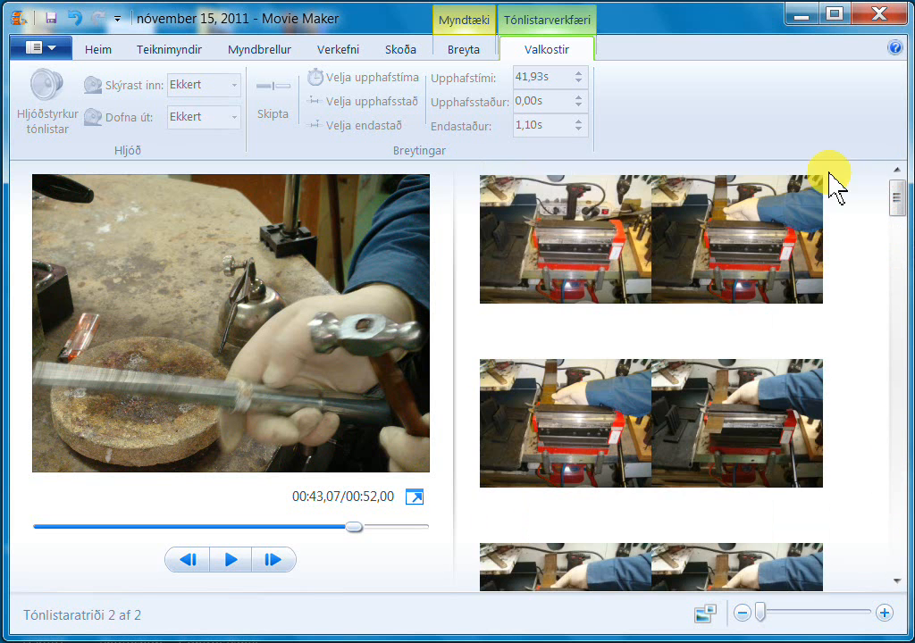
left_click(482, 274)
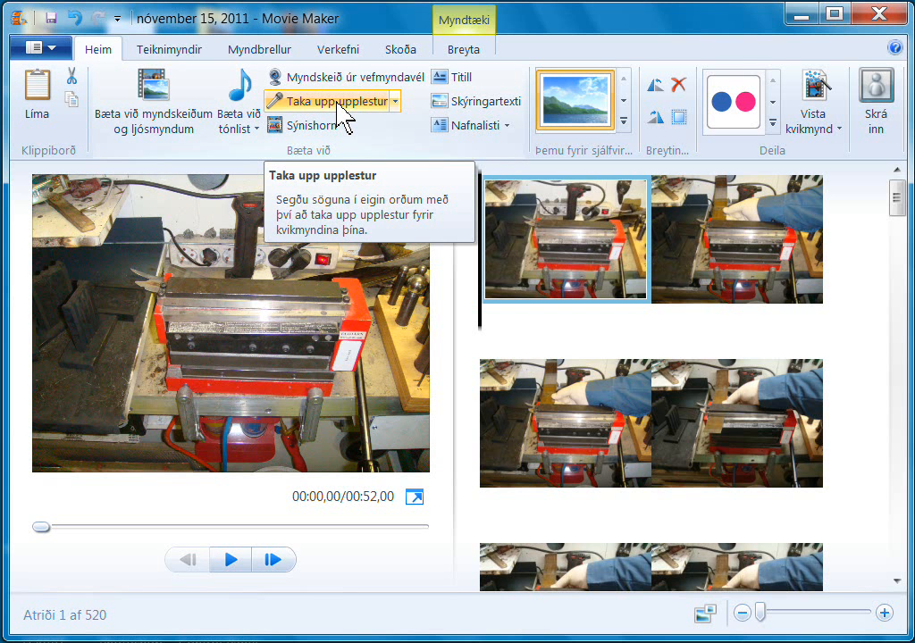
Step: Check which microphone and webcam are chosen in the program's audio and video options, leaving them unchanged
left_click(55, 61)
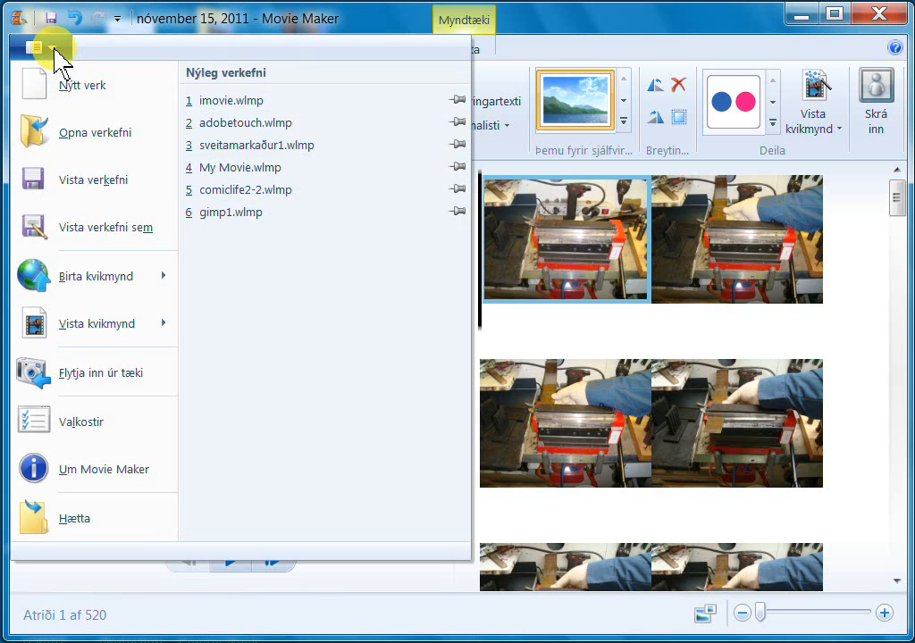
left_click(46, 427)
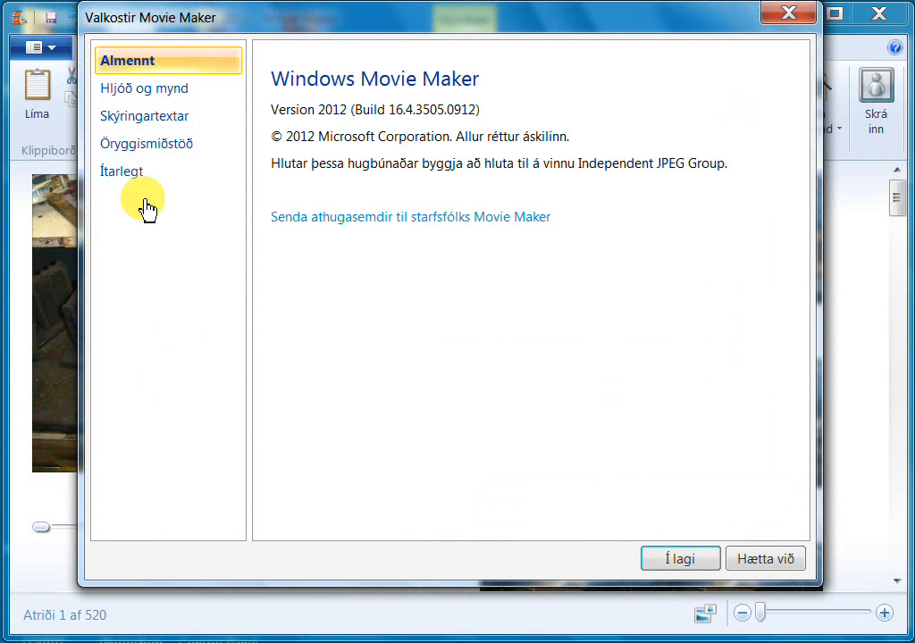
left_click(145, 99)
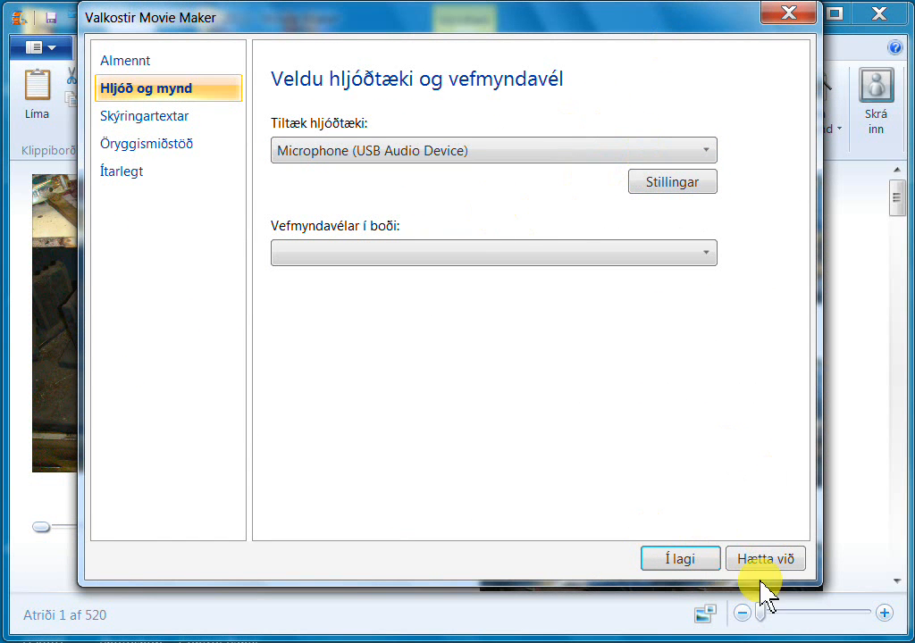
left_click(789, 563)
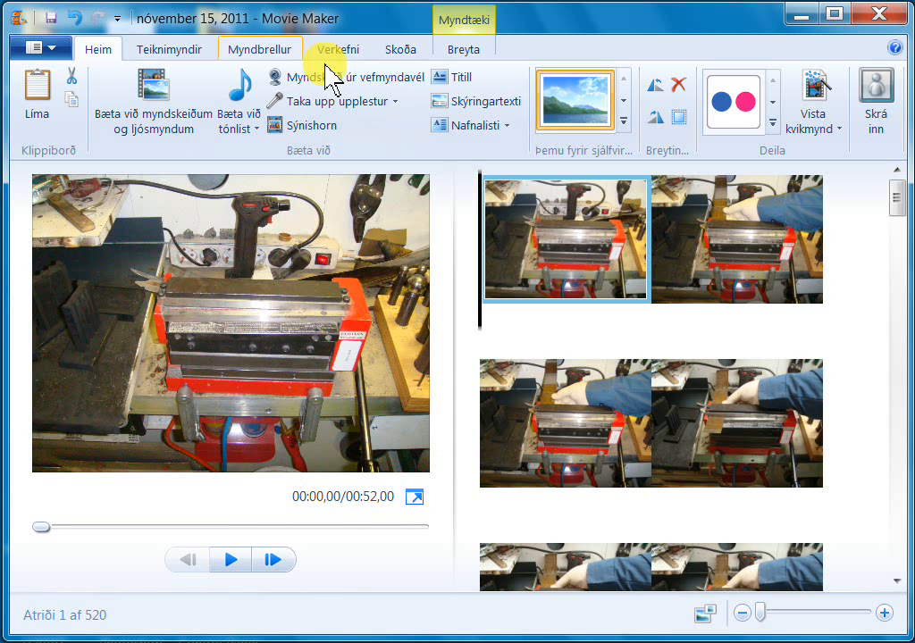
Step: Record a narration over the whole movie from the first photo and save it on the Desktop as Upplestur 4 (22.10.2012 07-45).wma
left_click(304, 105)
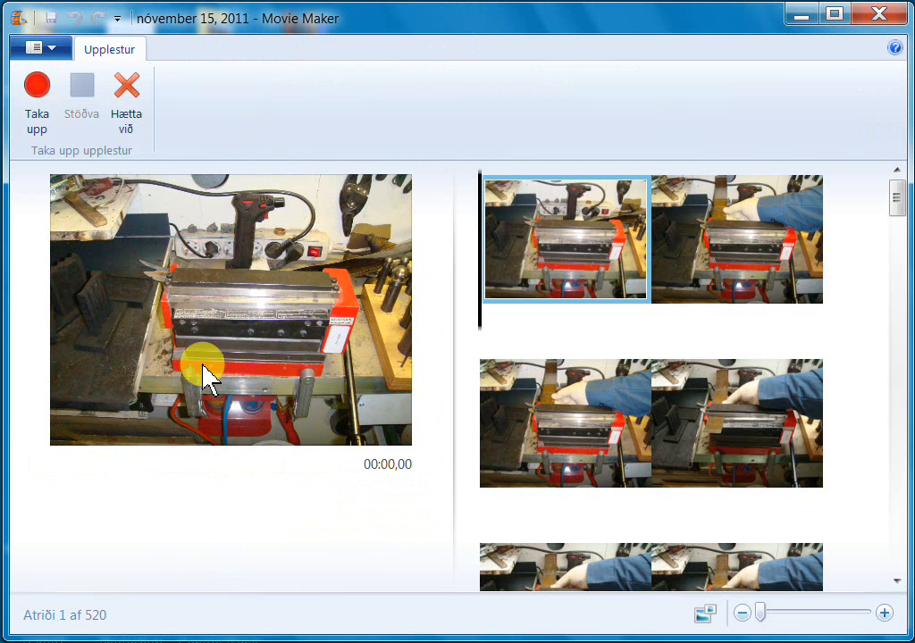
left_click(38, 92)
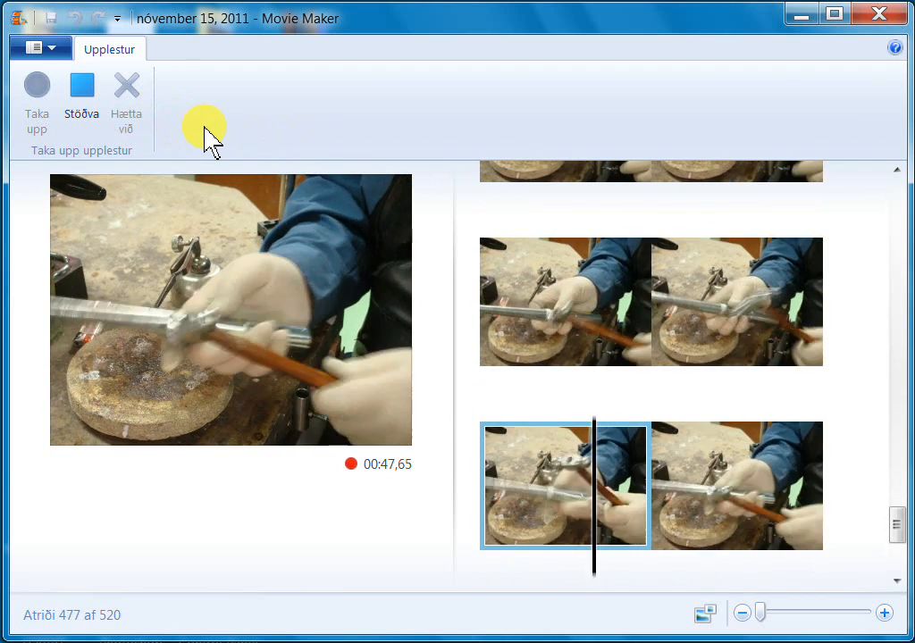
left_click(84, 109)
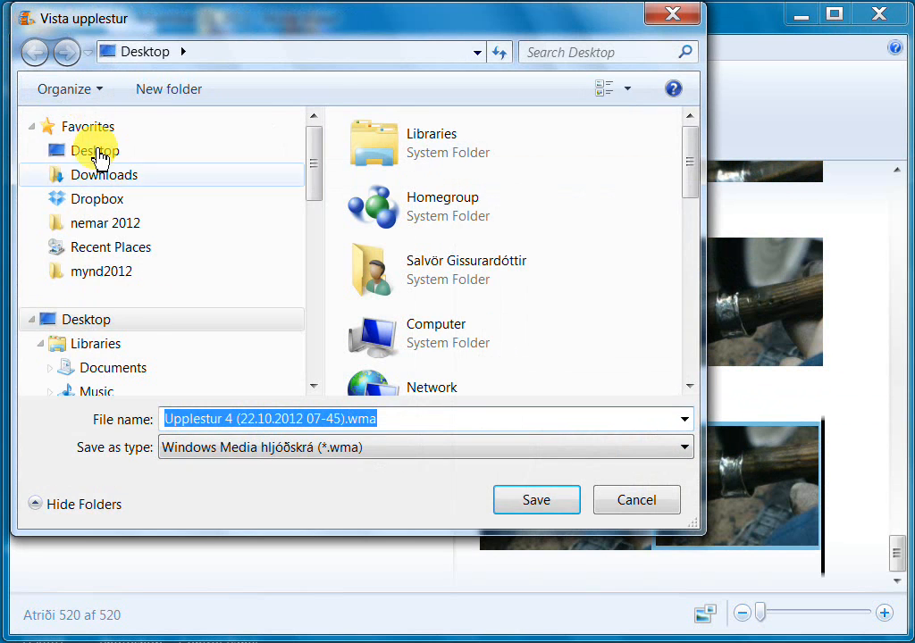
left_click(533, 501)
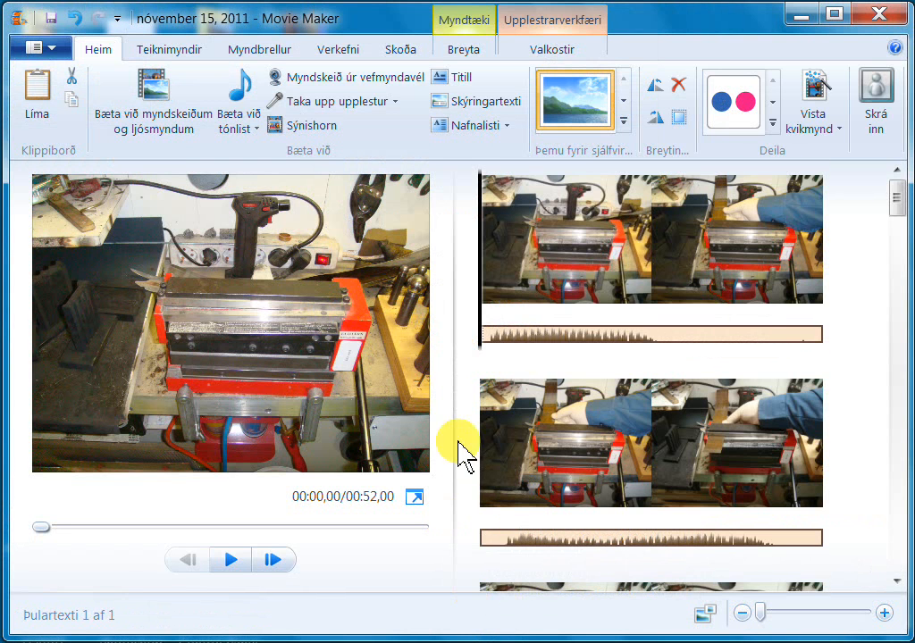
Step: Examine the recorded narration track under the photos from the start of the movie to the closing grinding-wheel shots
left_click_drag(898, 203, 897, 216)
scroll(544, 286, "up", 3)
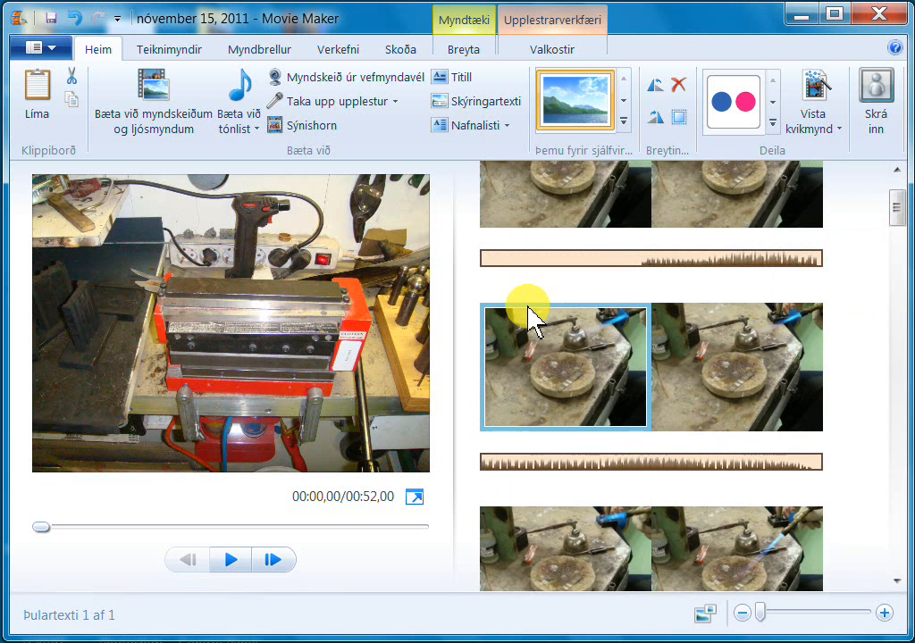
scroll(495, 411, "up", 2)
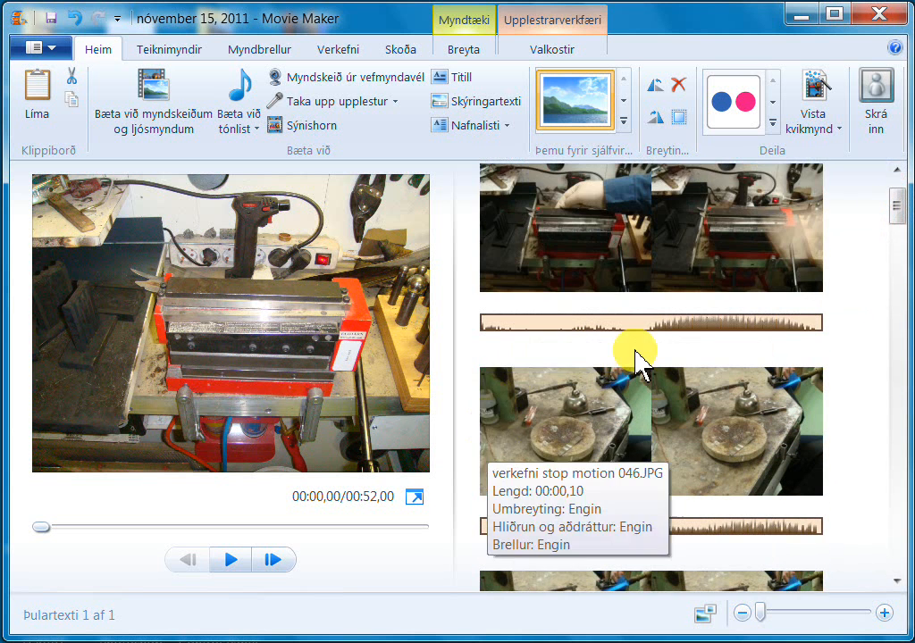
scroll(638, 366, "down", 2)
left_click_drag(894, 205, 903, 391)
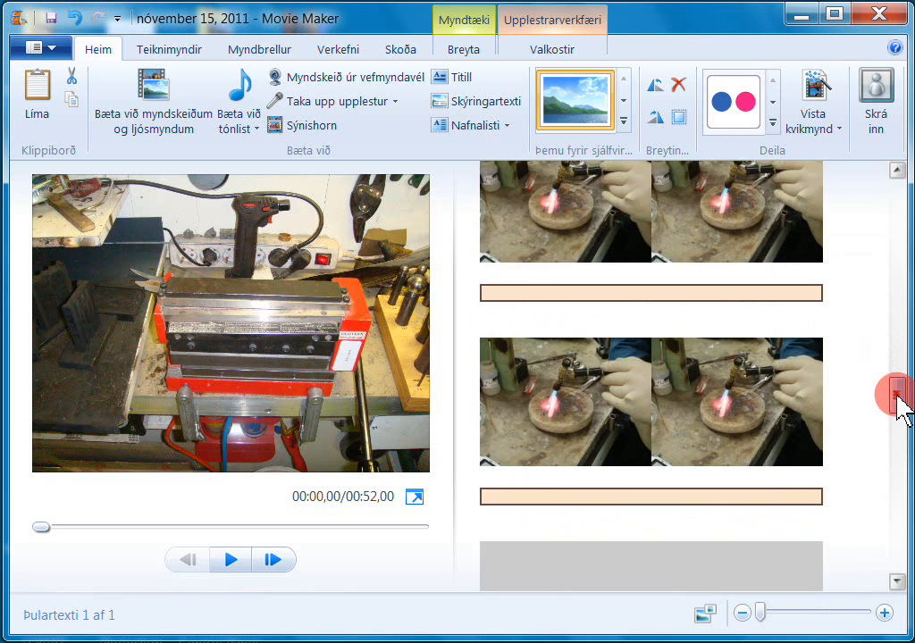
left_click_drag(896, 442, 867, 461)
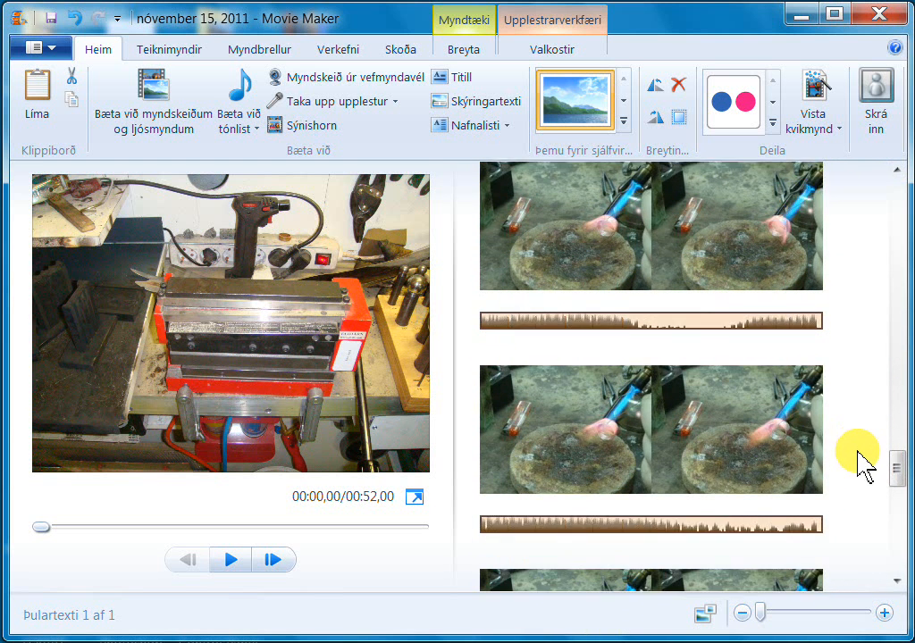
left_click_drag(899, 486, 878, 542)
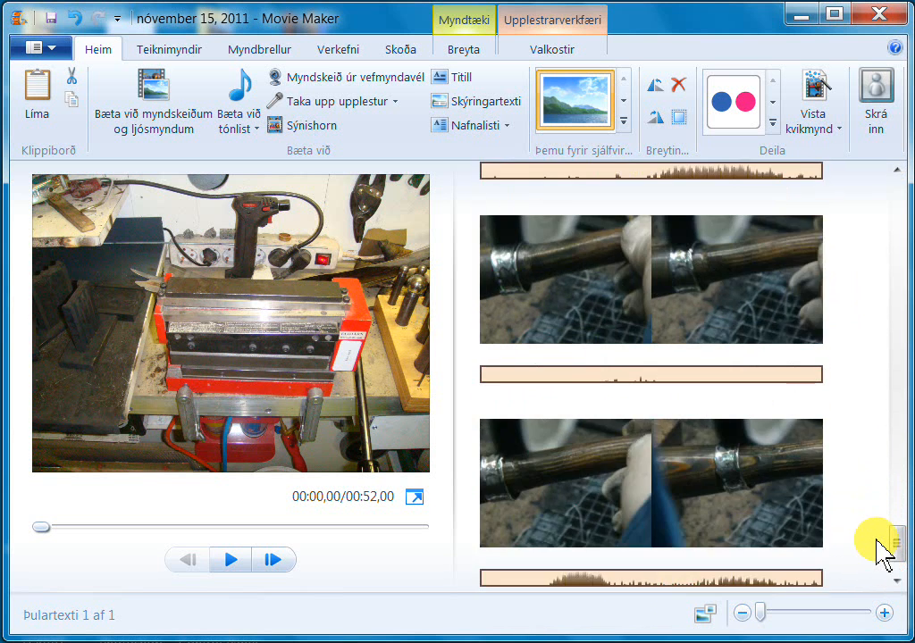
scroll(883, 549, "down", 5)
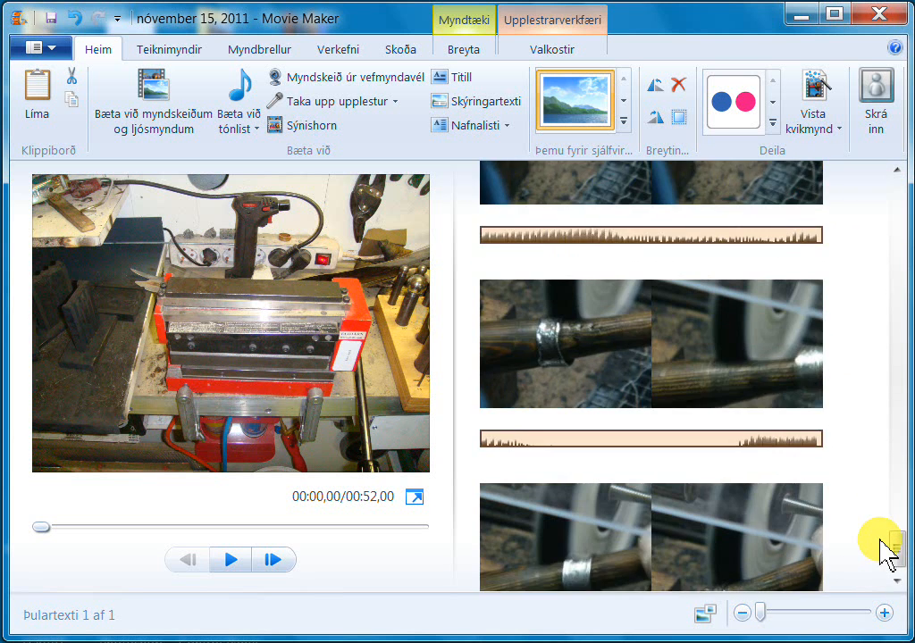
scroll(885, 550, "down", 4)
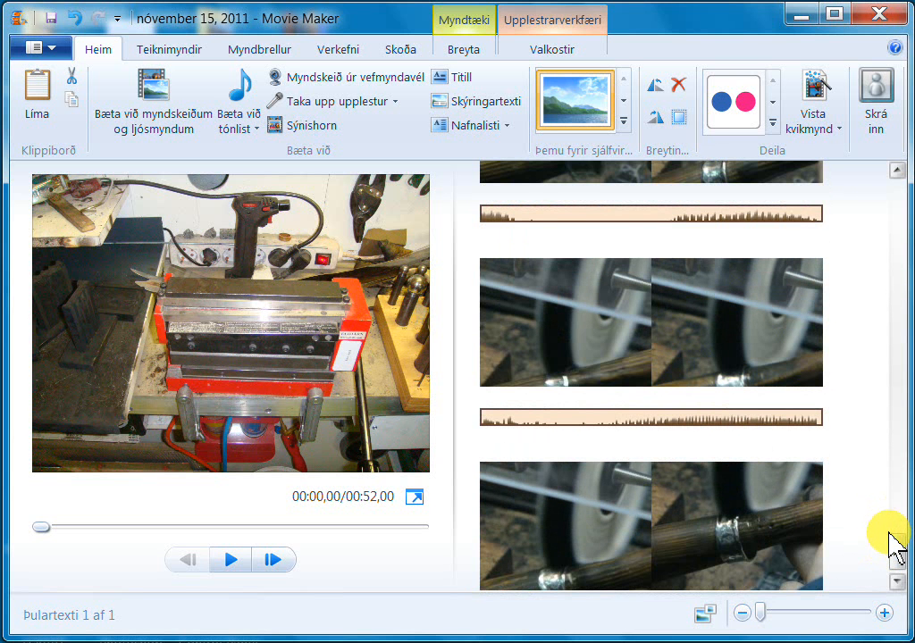
scroll(521, 470, "up", 3)
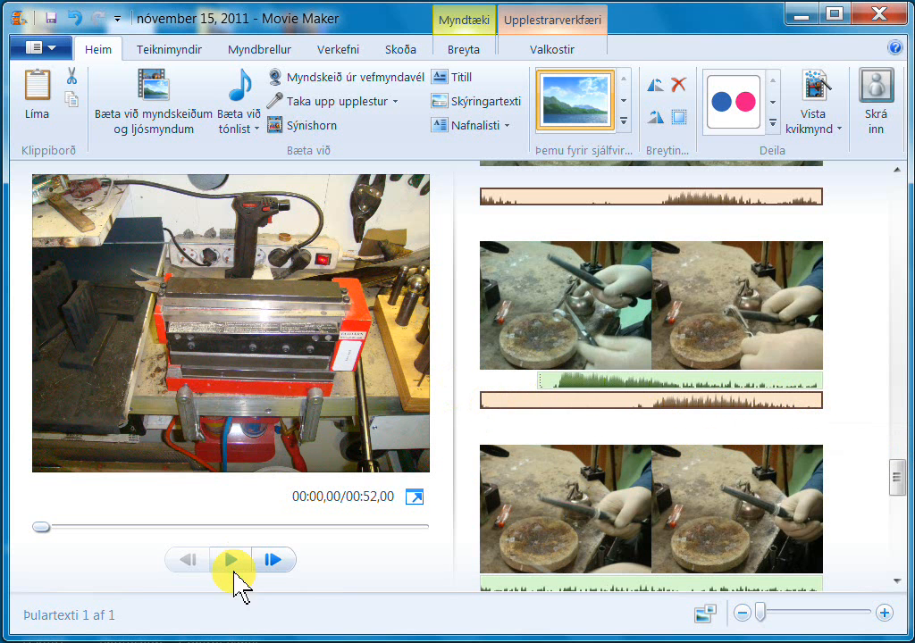
Step: Play the movie from the start of the first sound clip, pause it, and compare the music and narration tracks under the hammering photos
left_click(538, 382)
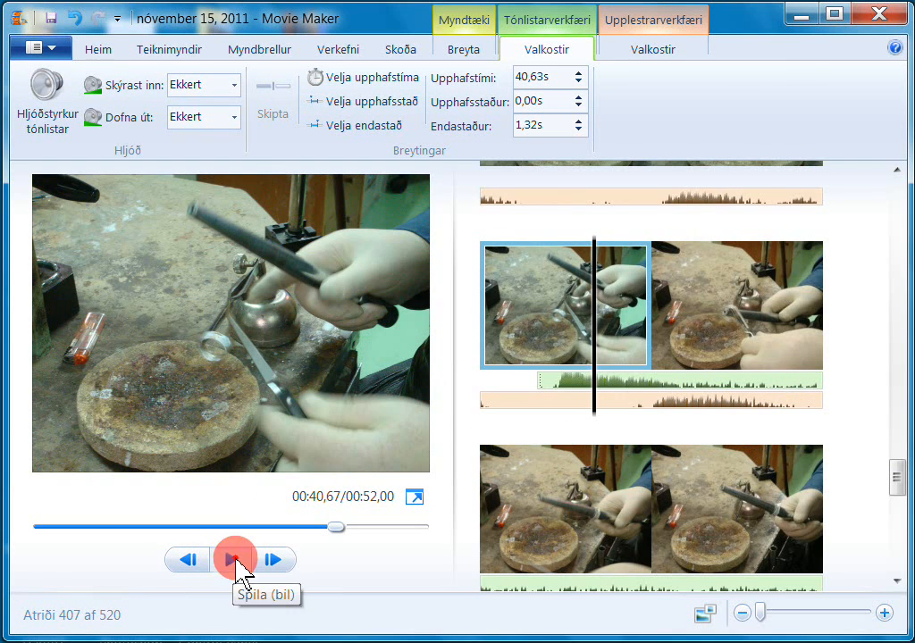
left_click(234, 561)
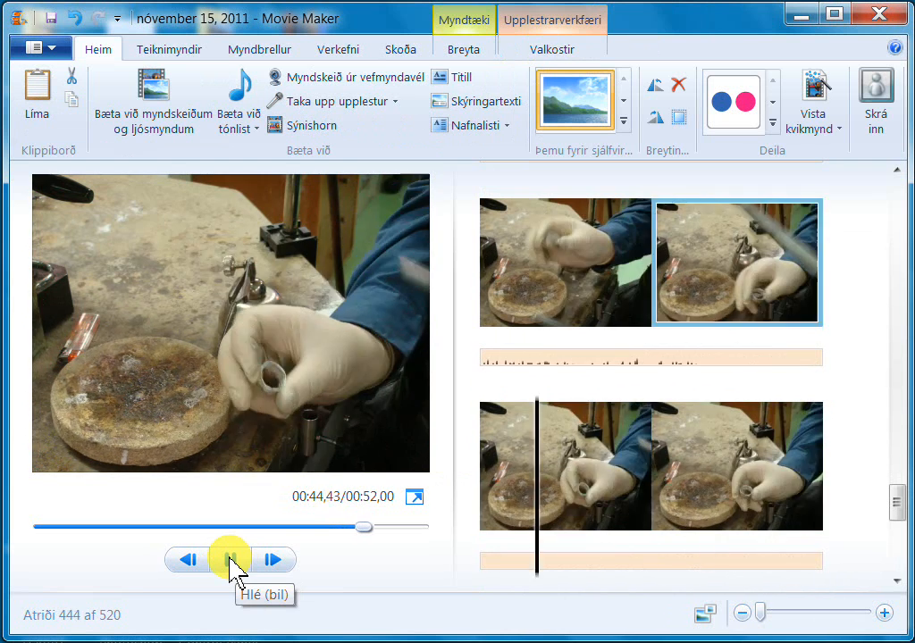
left_click(232, 561)
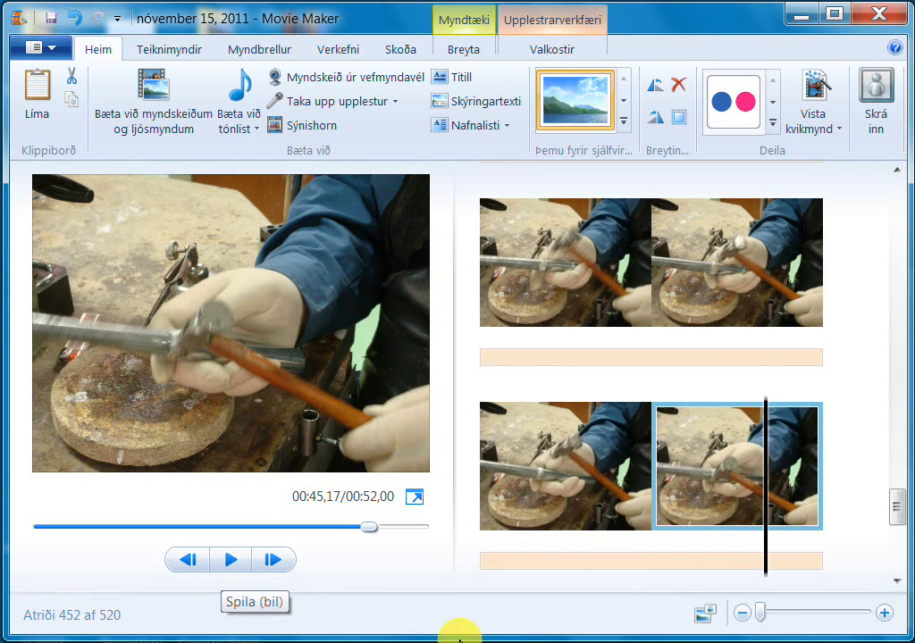
left_click_drag(901, 519, 902, 506)
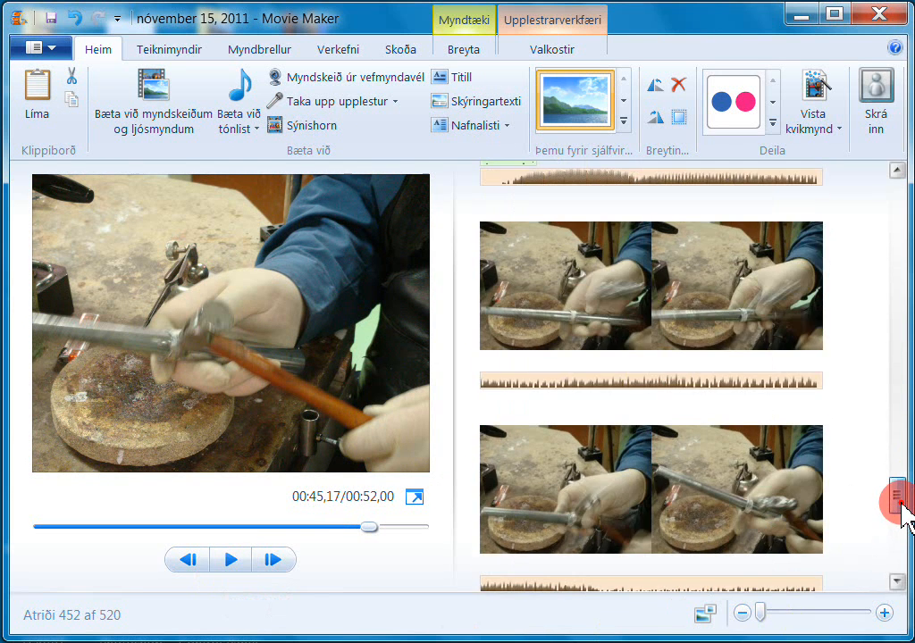
scroll(509, 541, "down", 3)
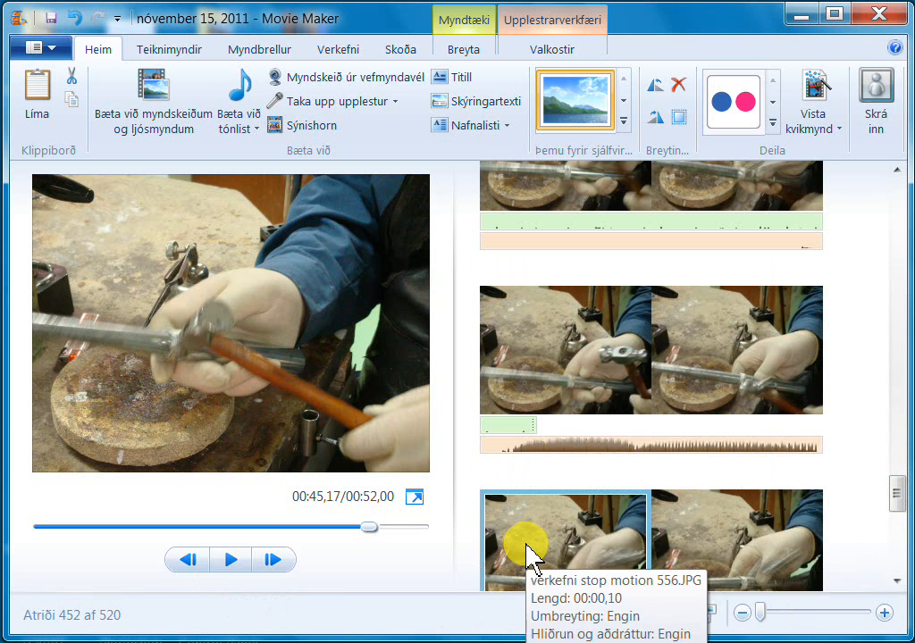
scroll(527, 559, "up", 5)
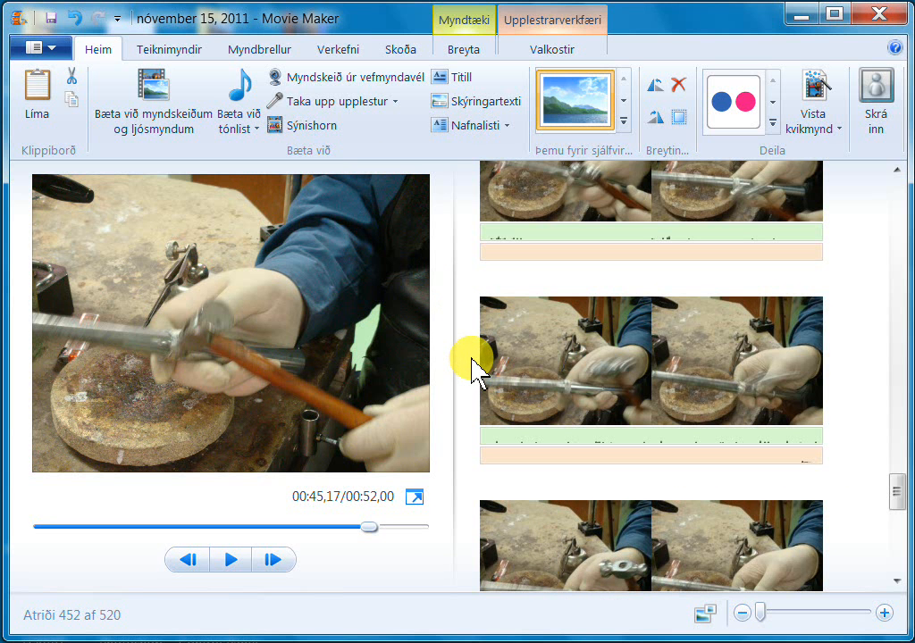
Step: Examine the project's audio emphasis options for narration, video and music, keeping the emphasis on the narration
left_click(343, 58)
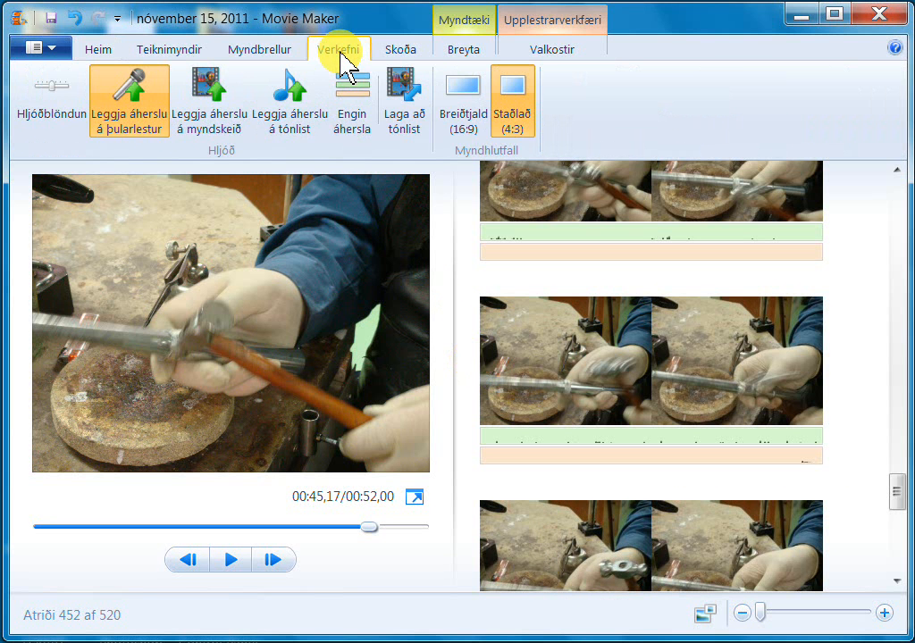
left_click(134, 106)
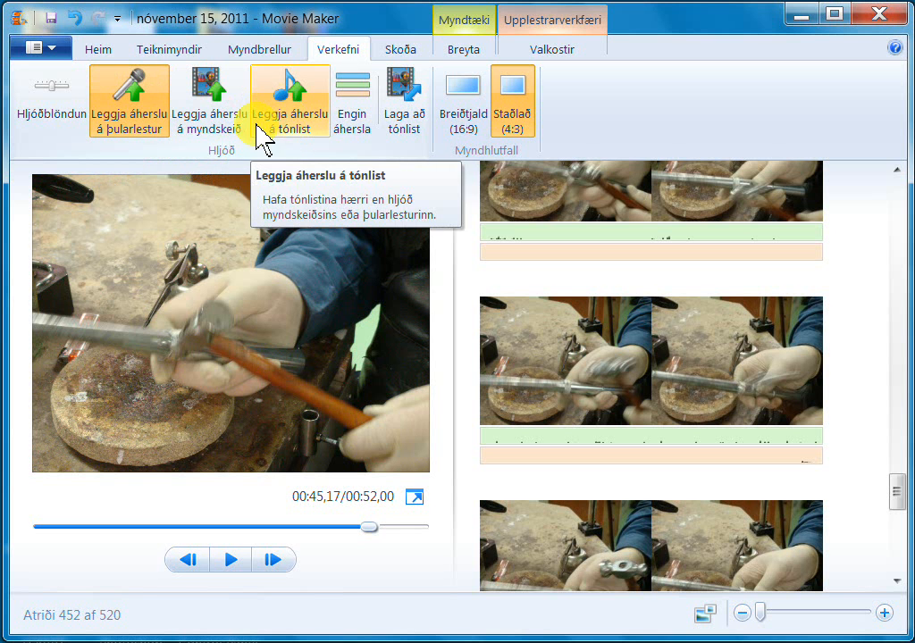
left_click(211, 106)
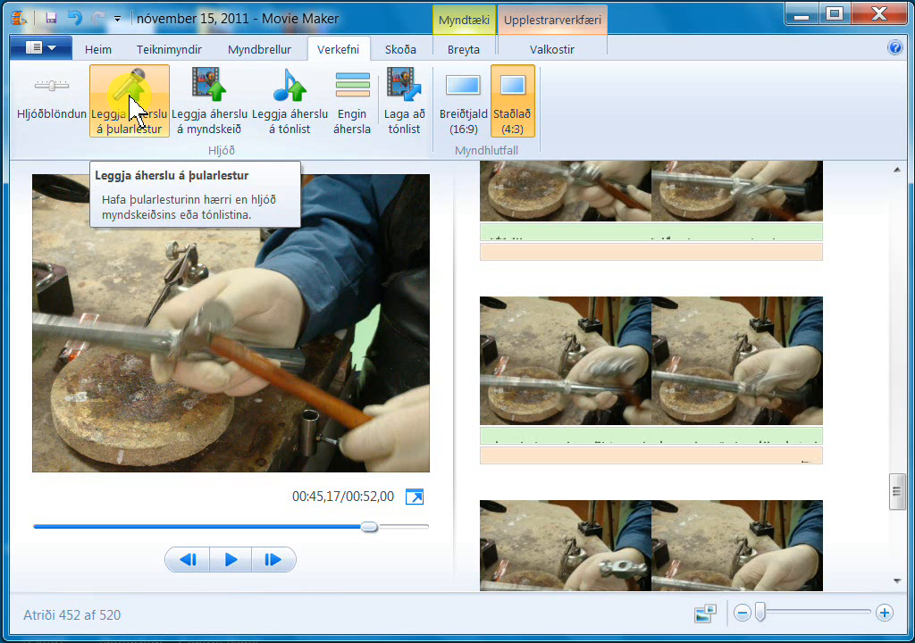
Step: Inspect the audio mix balance between video sound and music alongside the narration emphasis, leaving the balance fully towards music
left_click(51, 88)
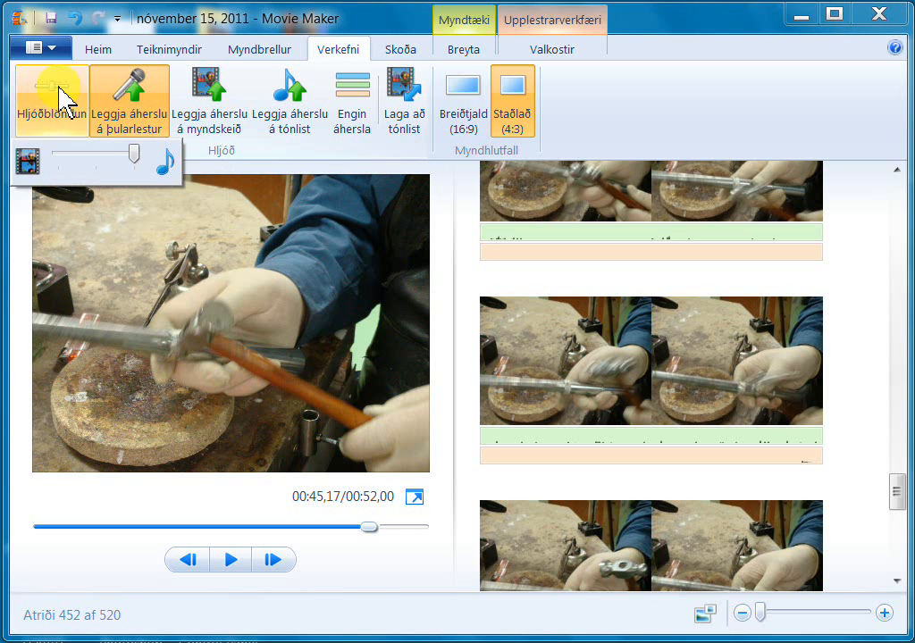
left_click(119, 94)
left_click(53, 92)
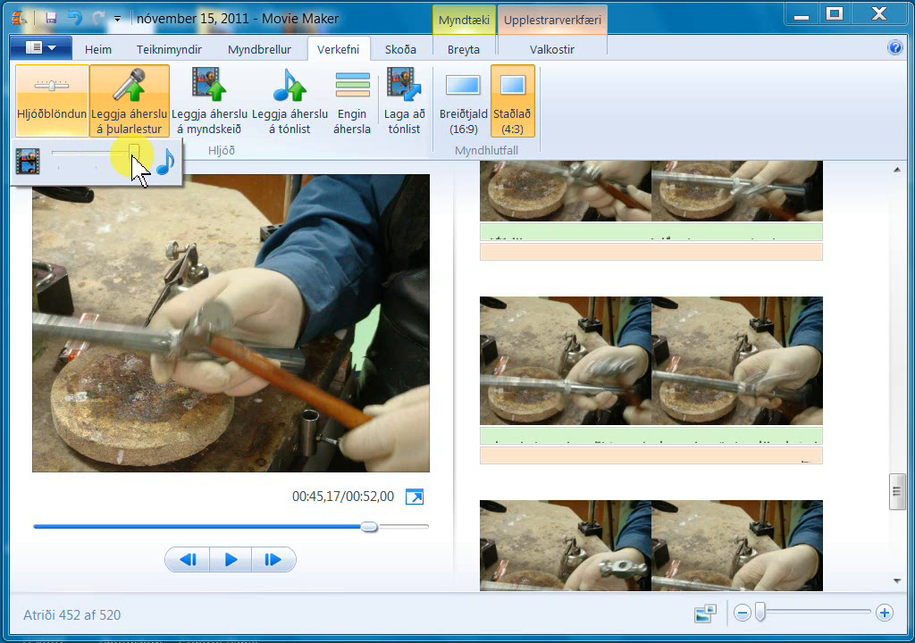
mouse_move(133, 159)
left_mouse_down()
mouse_move(86, 154)
mouse_move(134, 161)
left_mouse_up()
left_click(130, 82)
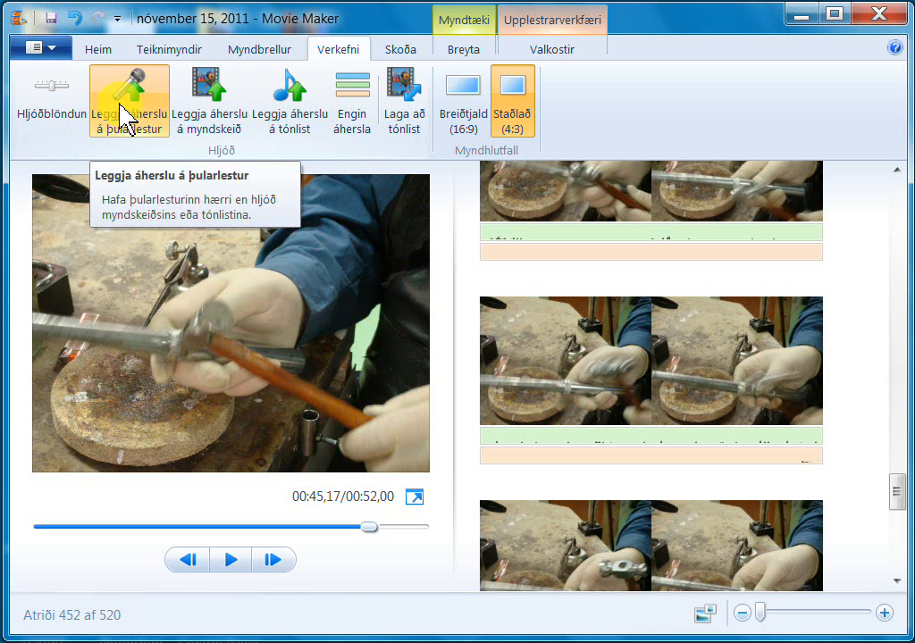
left_click(55, 106)
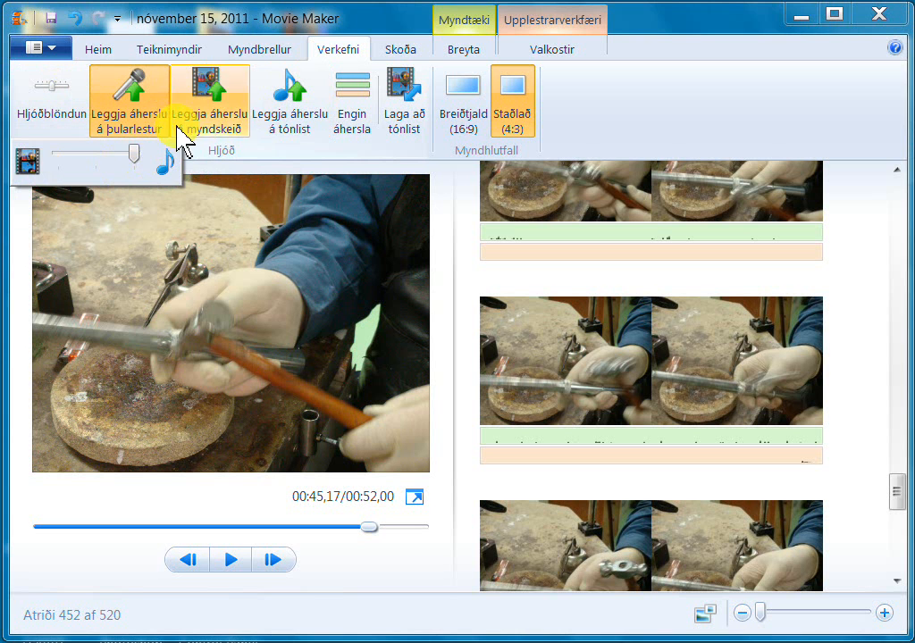
Step: Put the project's audio emphasis on the music and inspect the mix balance between video sound and narration
left_click(279, 154)
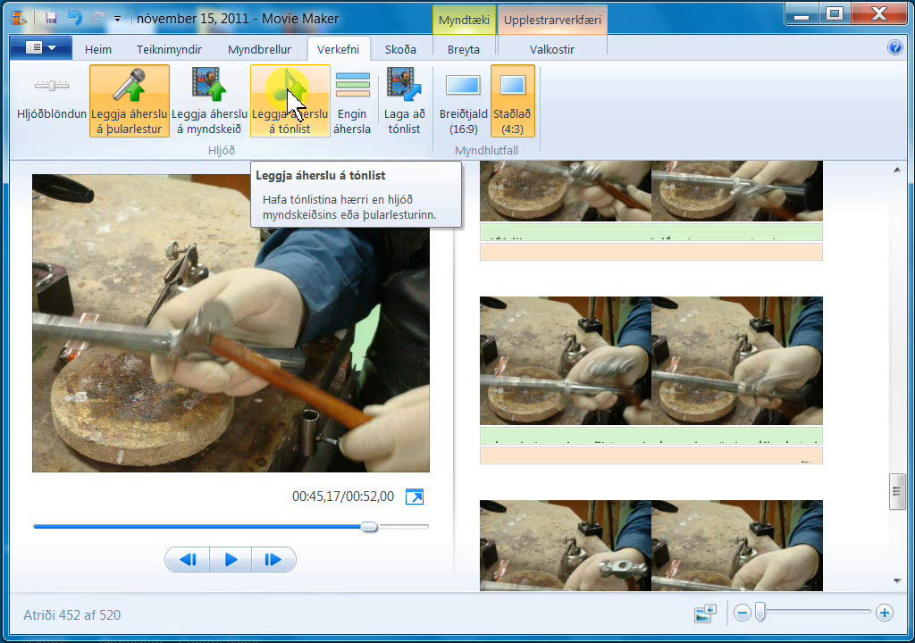
left_click(290, 100)
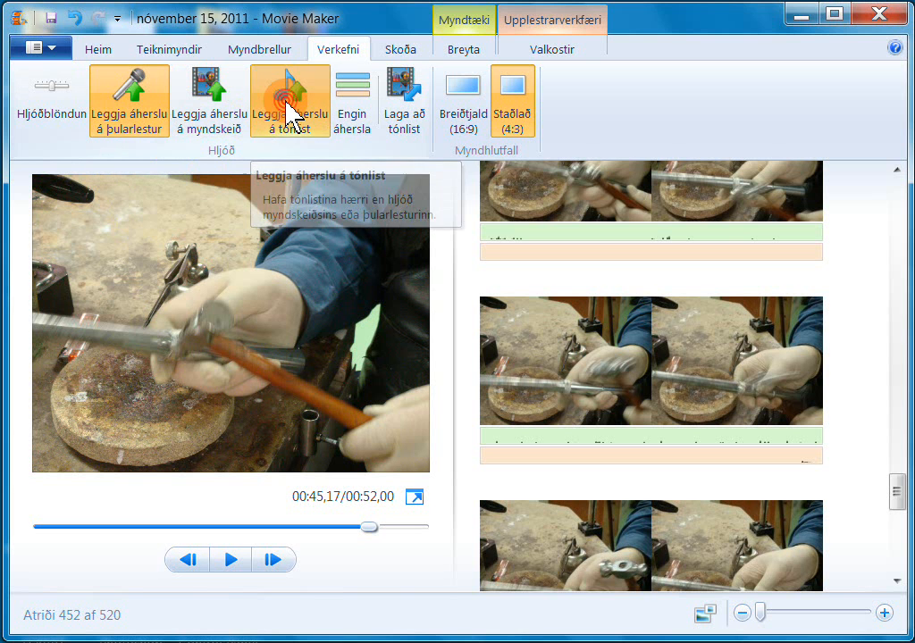
left_click(52, 106)
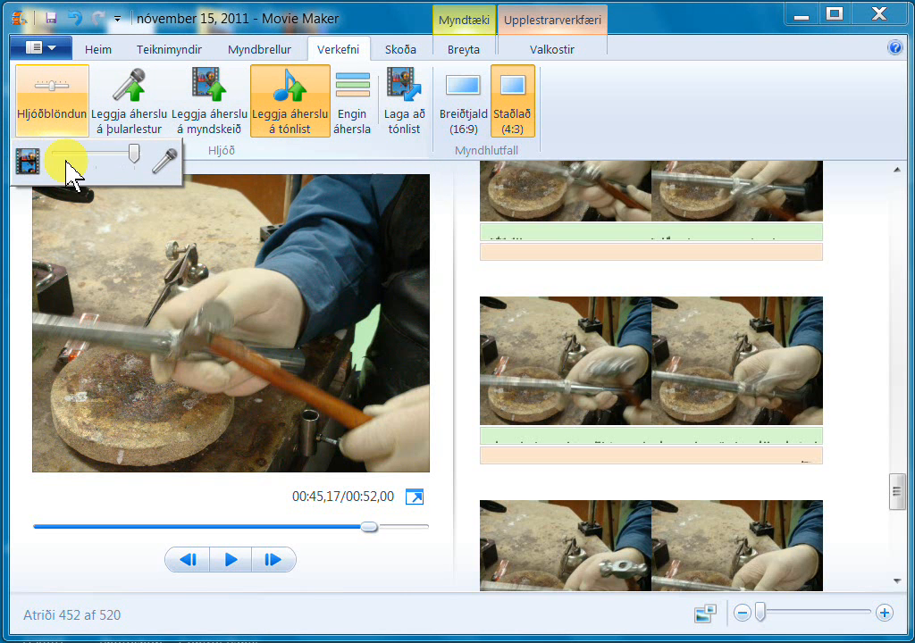
left_click(135, 154)
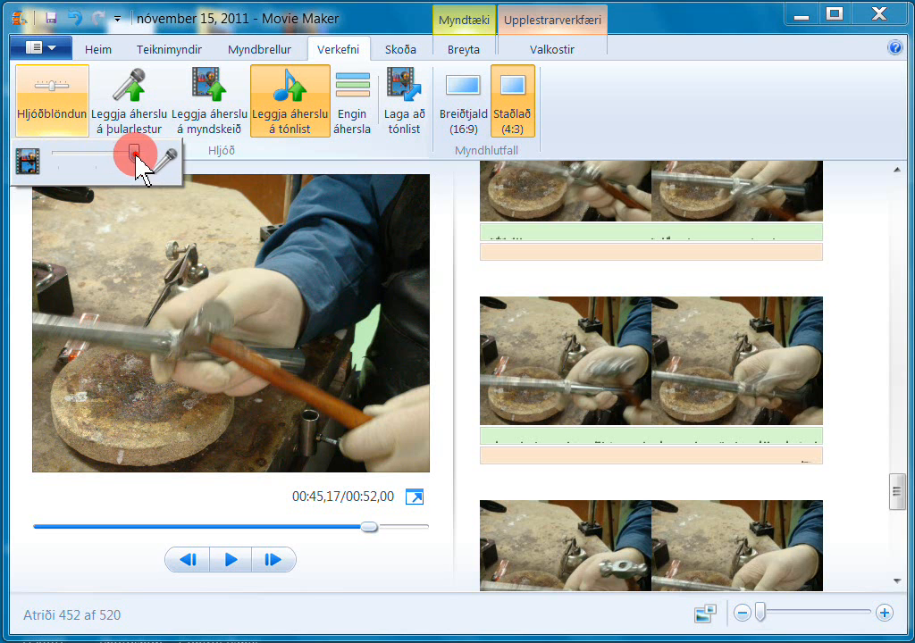
left_click(278, 150)
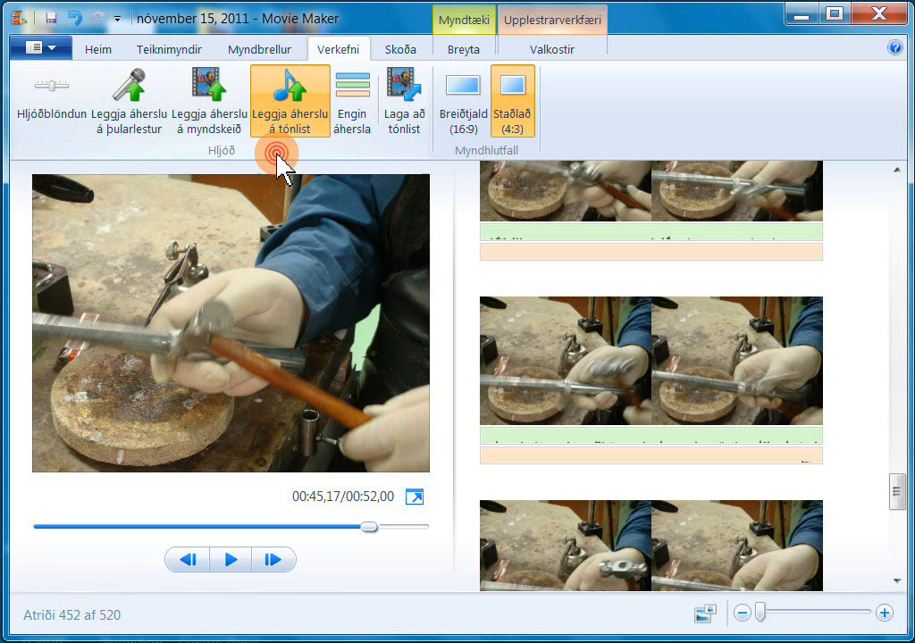
Step: Try the audio emphasis on the video sound, check its audio mix balance, and switch the emphasis back to music
left_click(199, 90)
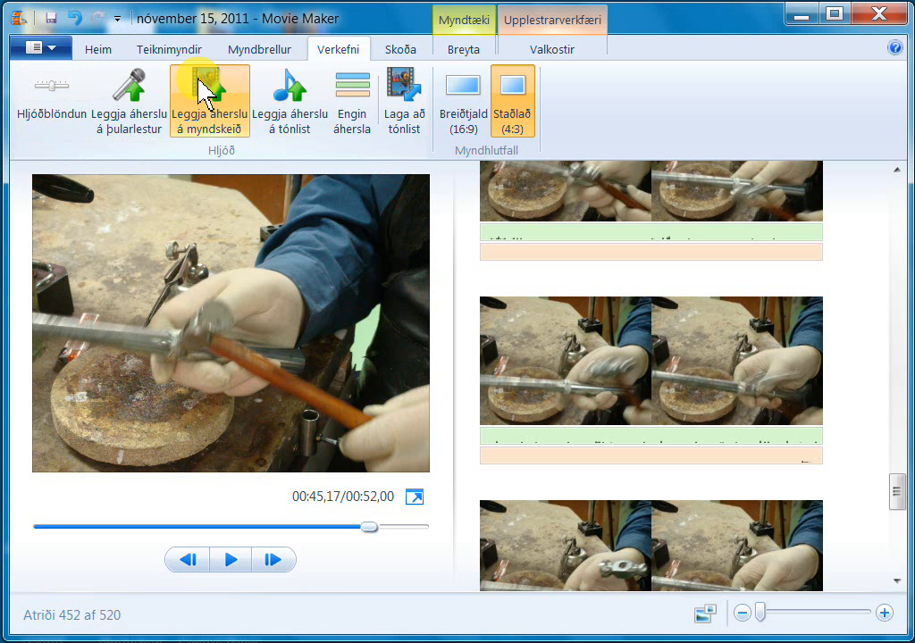
left_click(52, 105)
left_click(56, 100)
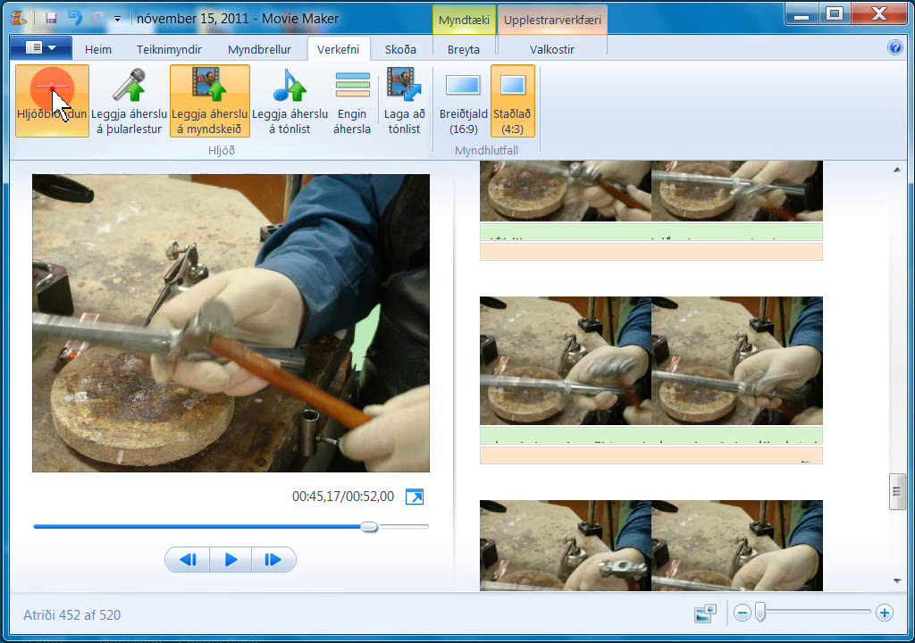
left_click(58, 94)
left_click(31, 92)
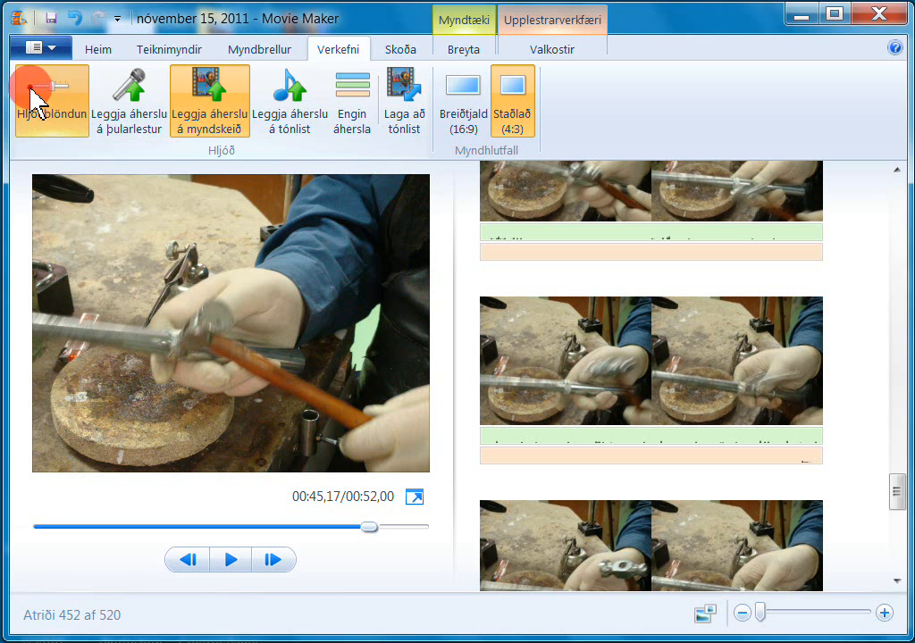
left_click(36, 94)
left_click(286, 152)
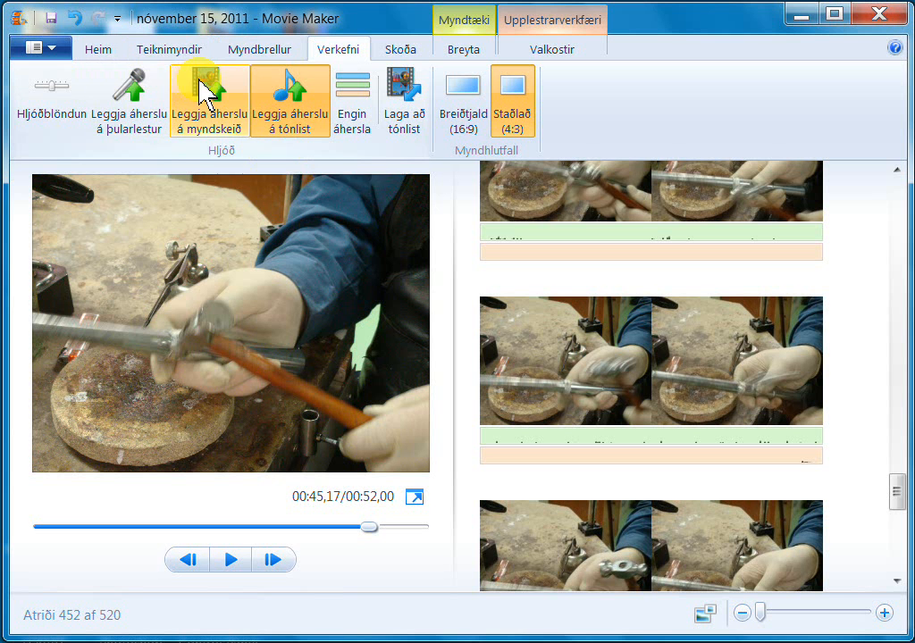
Step: Set the project's audio emphasis to narration and check the audio mix control without adjusting its balance
left_click(132, 96)
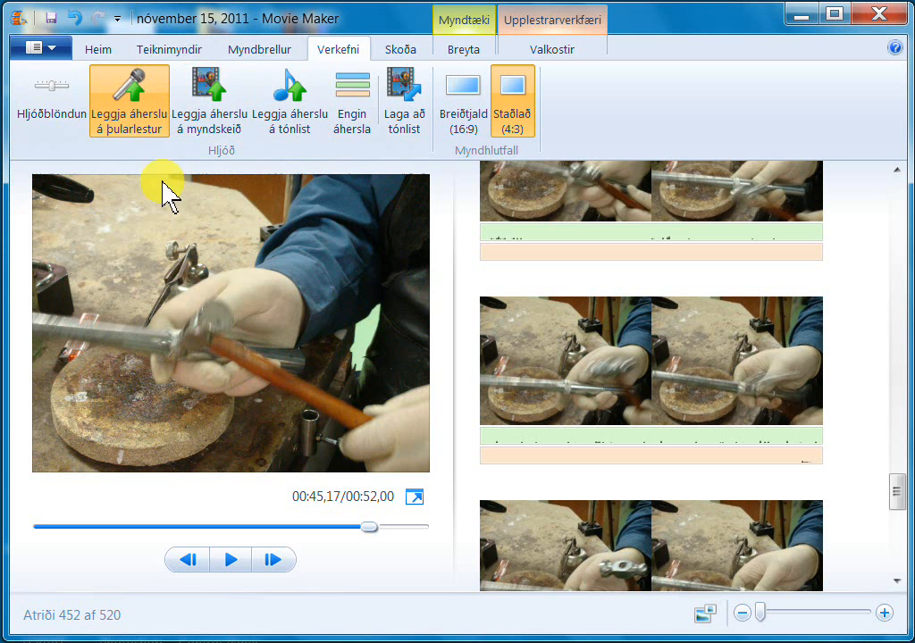
left_click(51, 95)
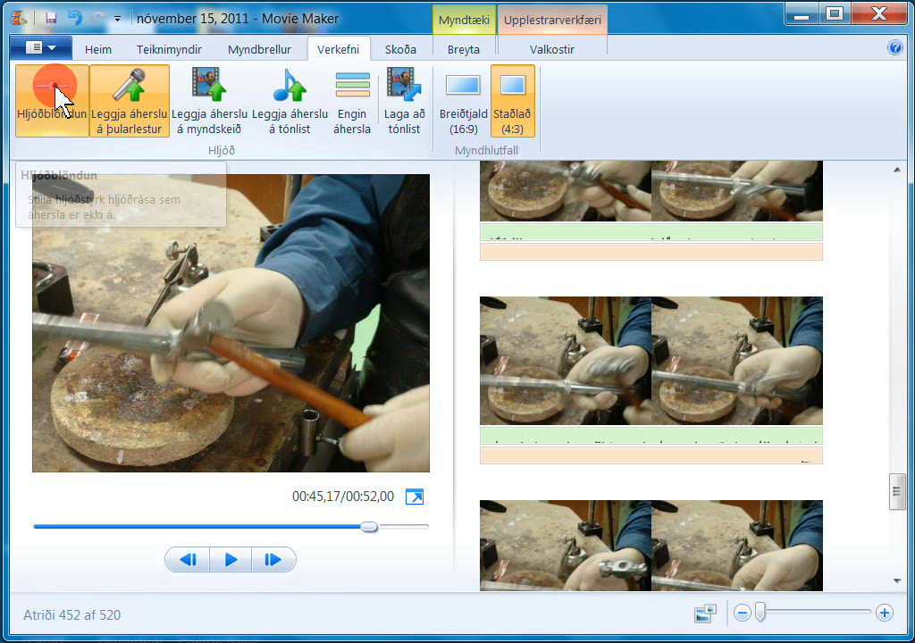
left_click(51, 95)
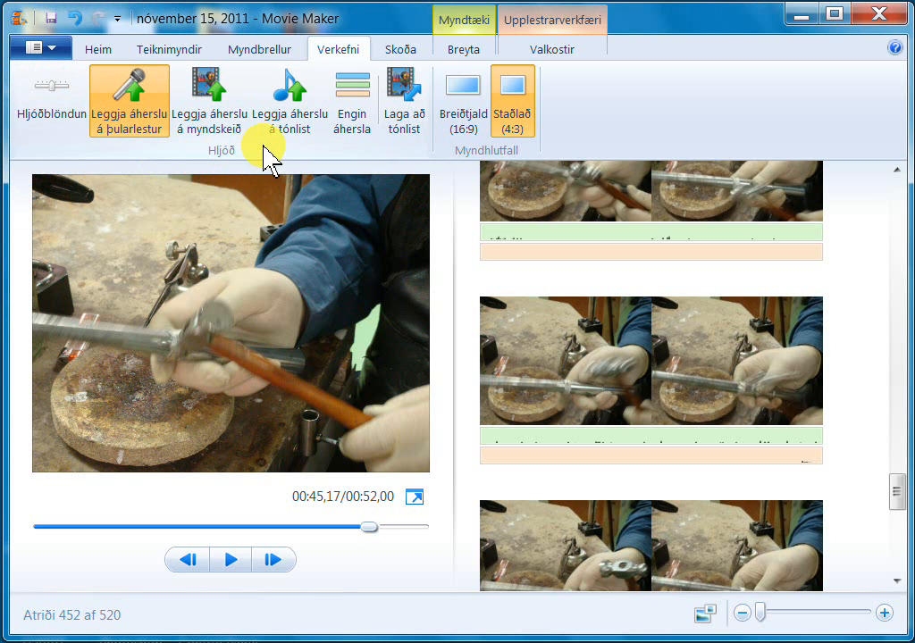
Step: Save the project under the name eirikur-silfurhringur as a Movie Maker project (*.wlmp) in My Videos
left_click(45, 50)
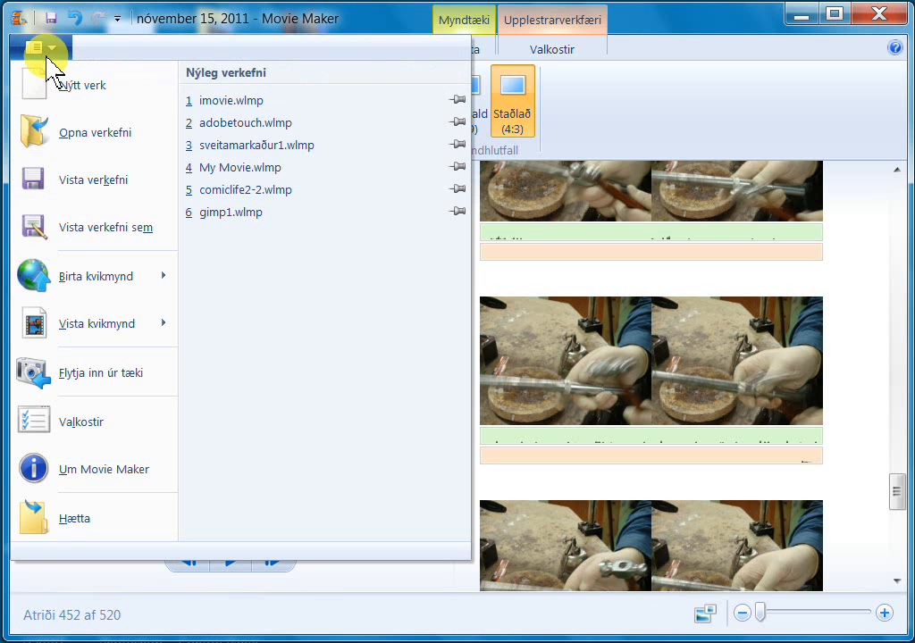
left_click(57, 234)
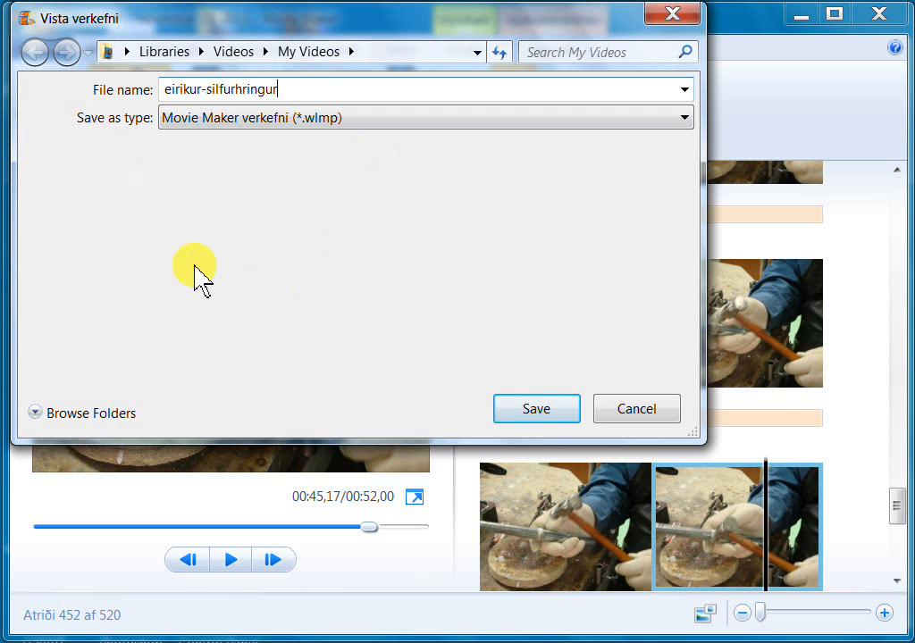
left_click(529, 411)
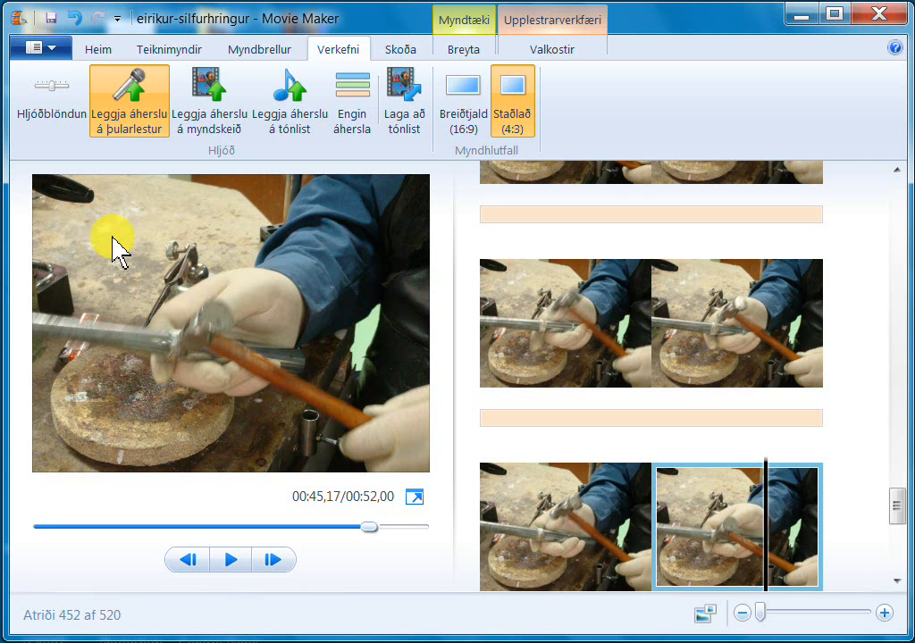
Step: Export the movie with the high-definition display setting (1440 x 1080) as eirikur-silfurhringur.mp4 in the Videos library
left_click(36, 48)
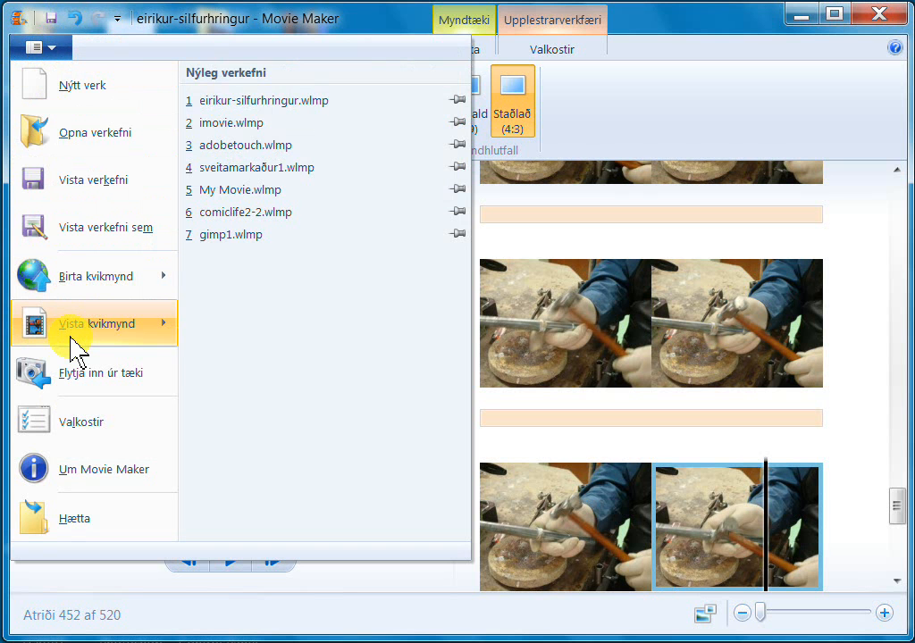
mouse_move(76, 347)
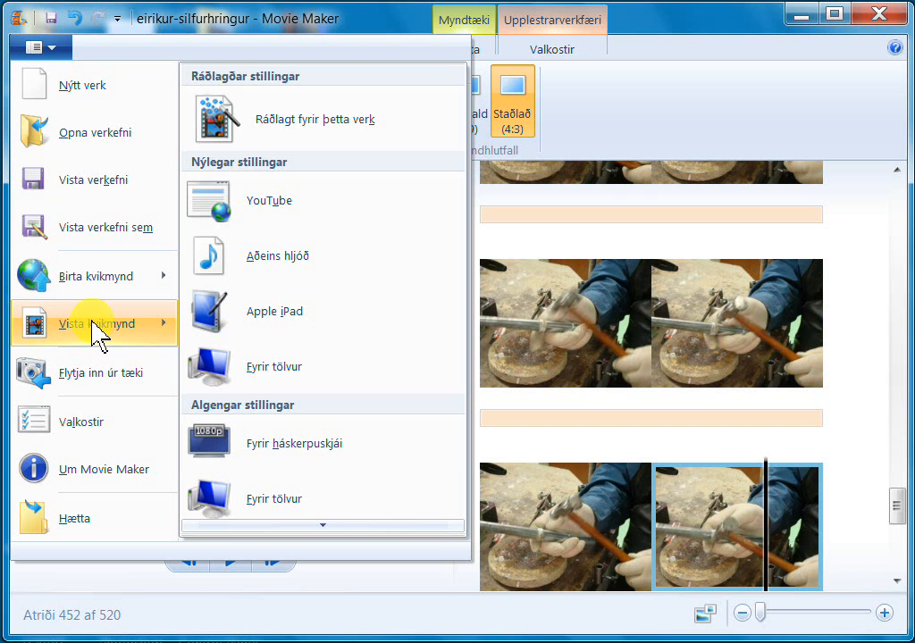
left_click(229, 441)
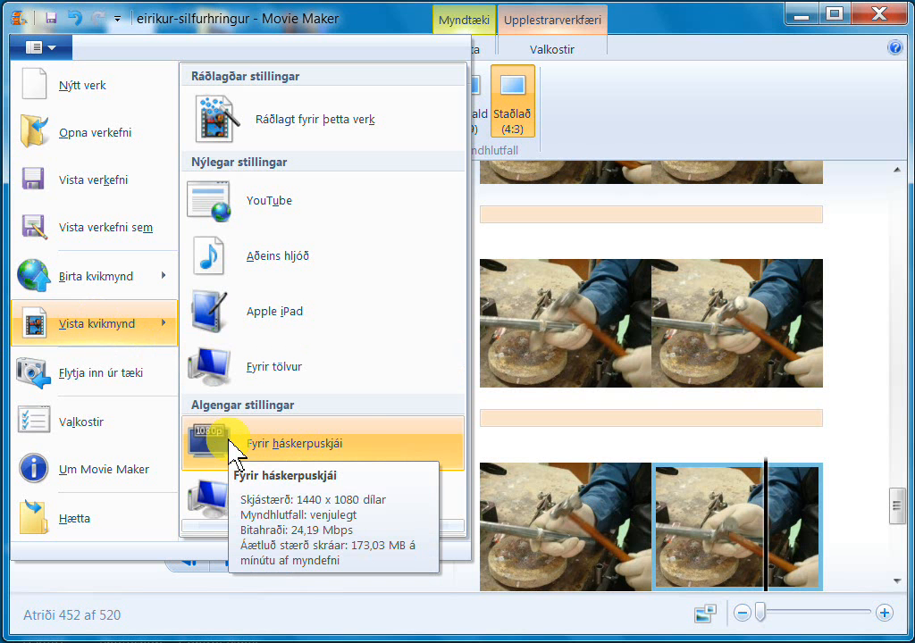
left_click(229, 445)
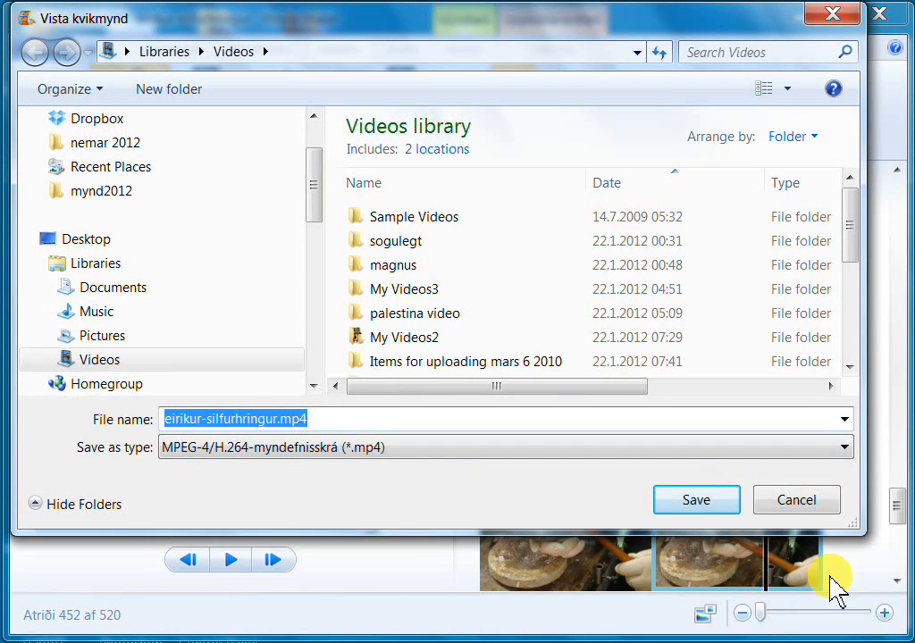
left_click(715, 503)
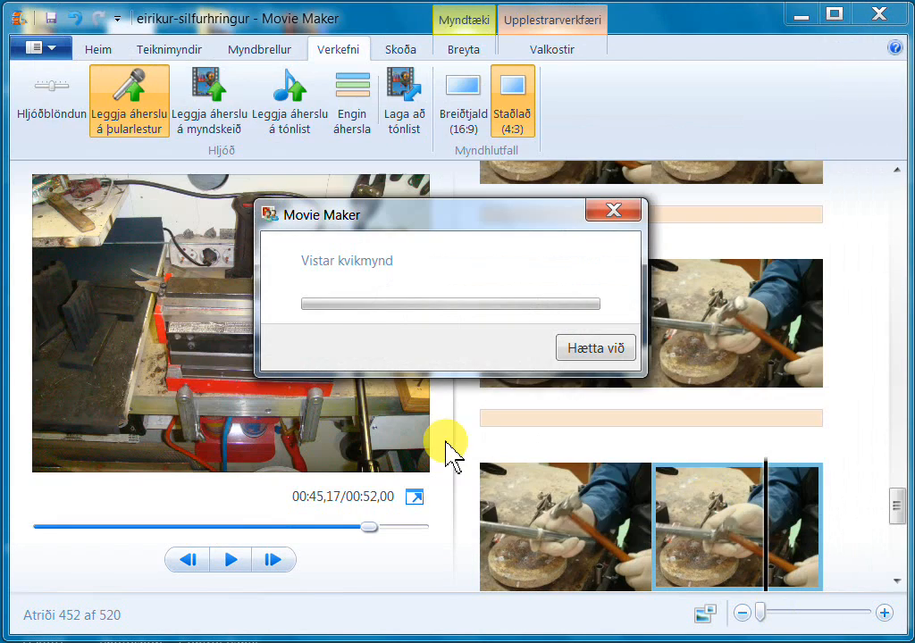